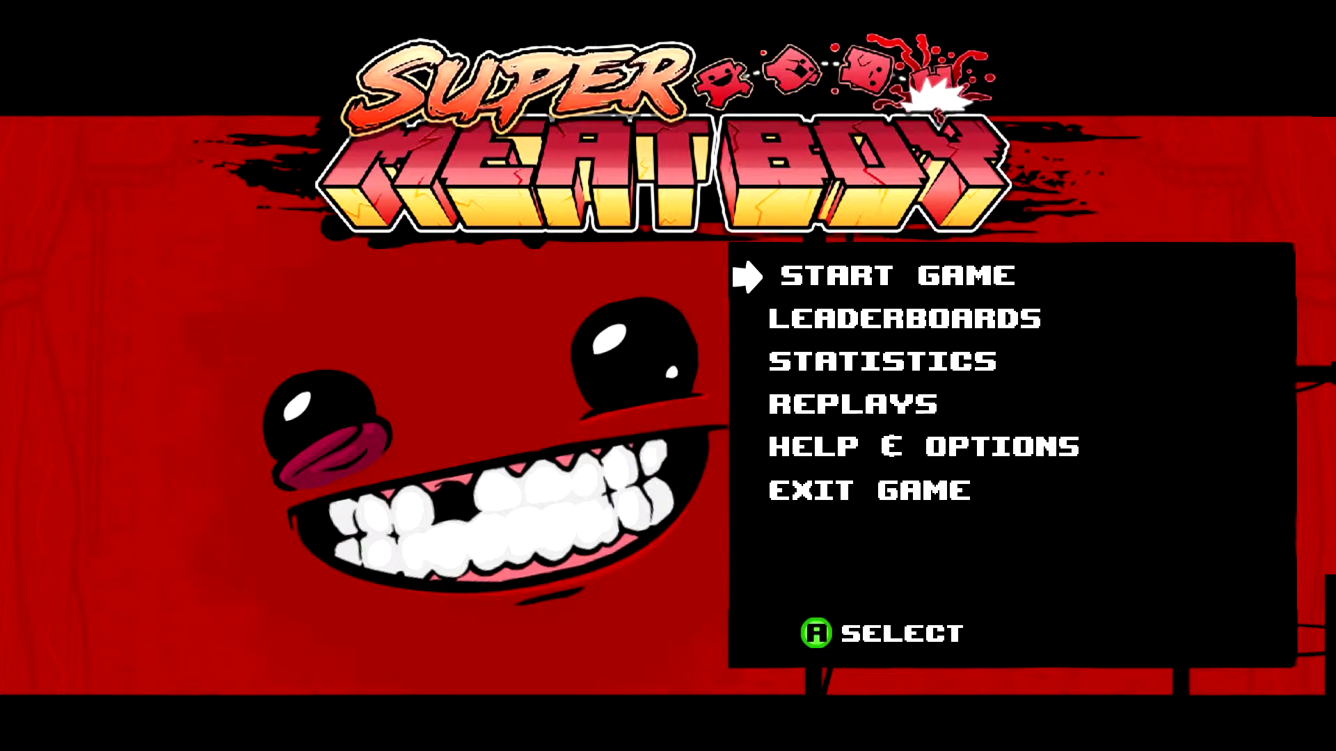
Start the game and cycle the chapter map forward to Chapter 5: Rapture
key("Return")
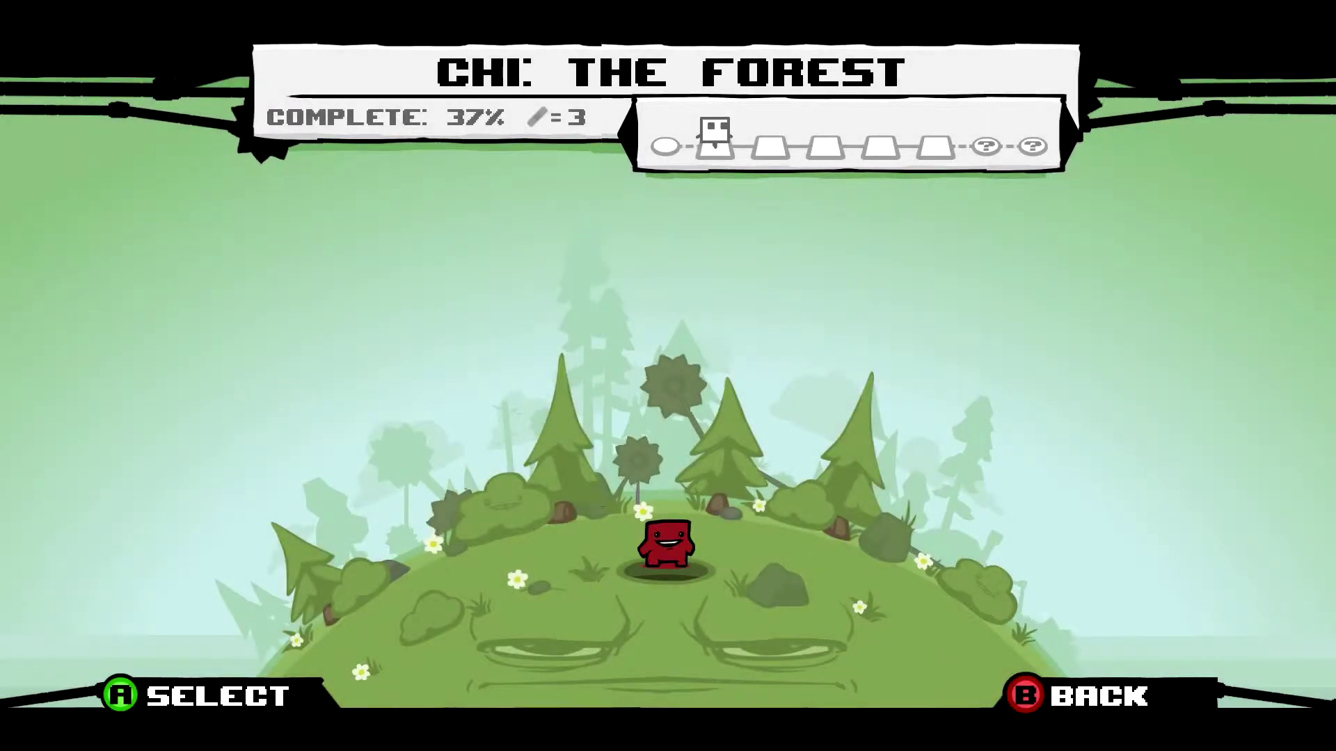
key("Right")
key("Right")
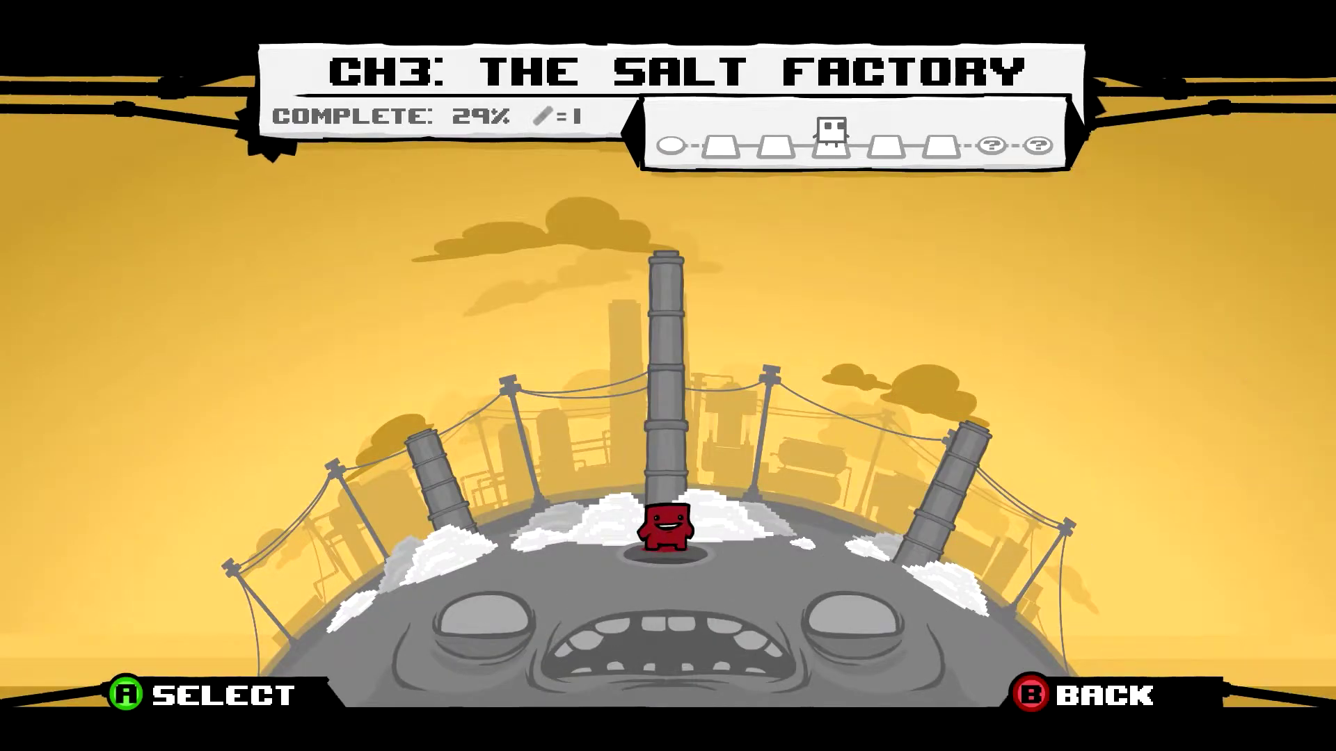
key("Right")
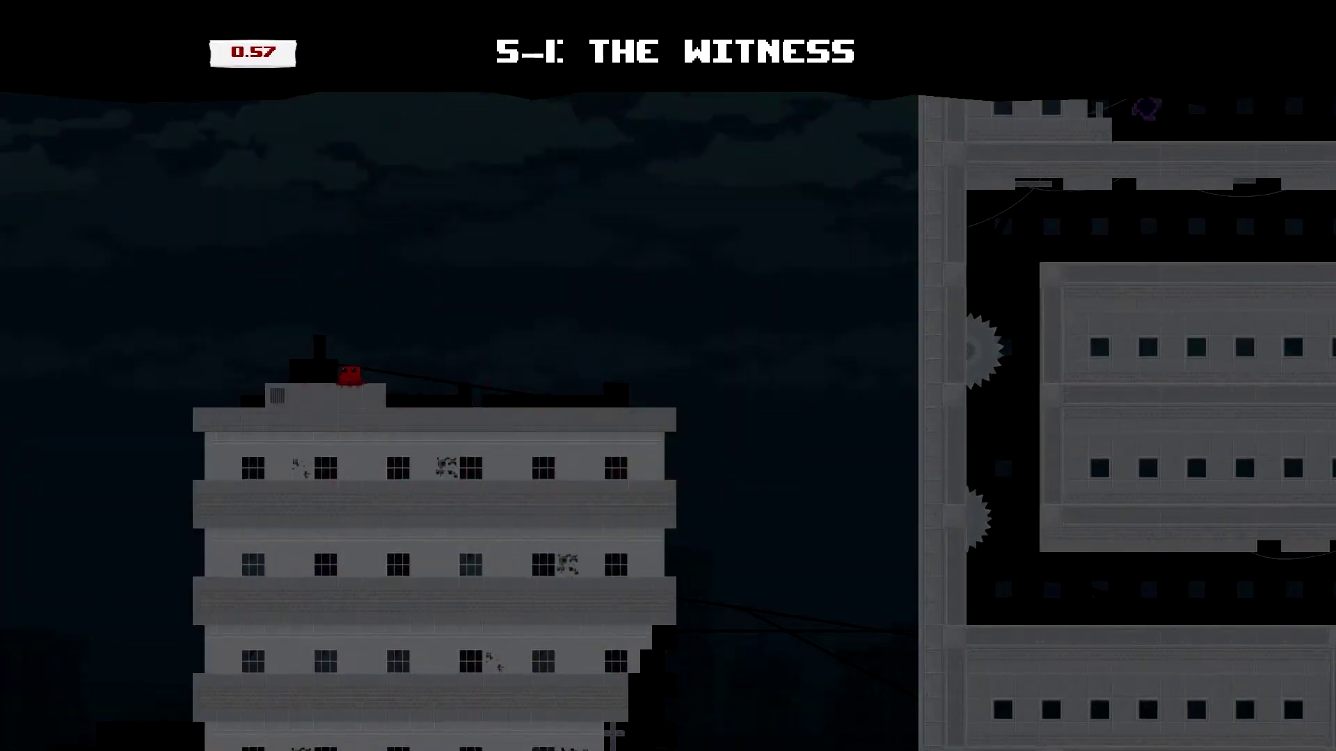
Drop from the rooftop, work along the maze ledges past saws, and climb the shaft's right wall
key("Right")
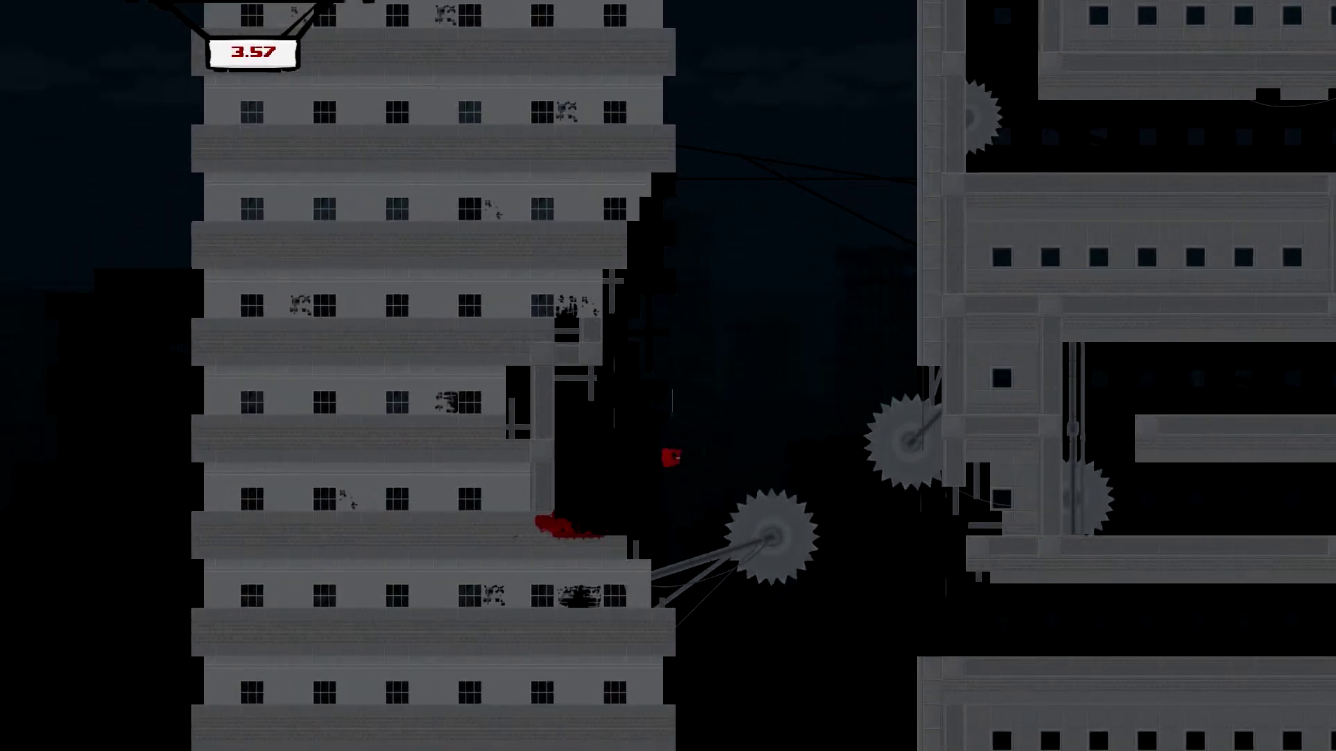
key("Right")
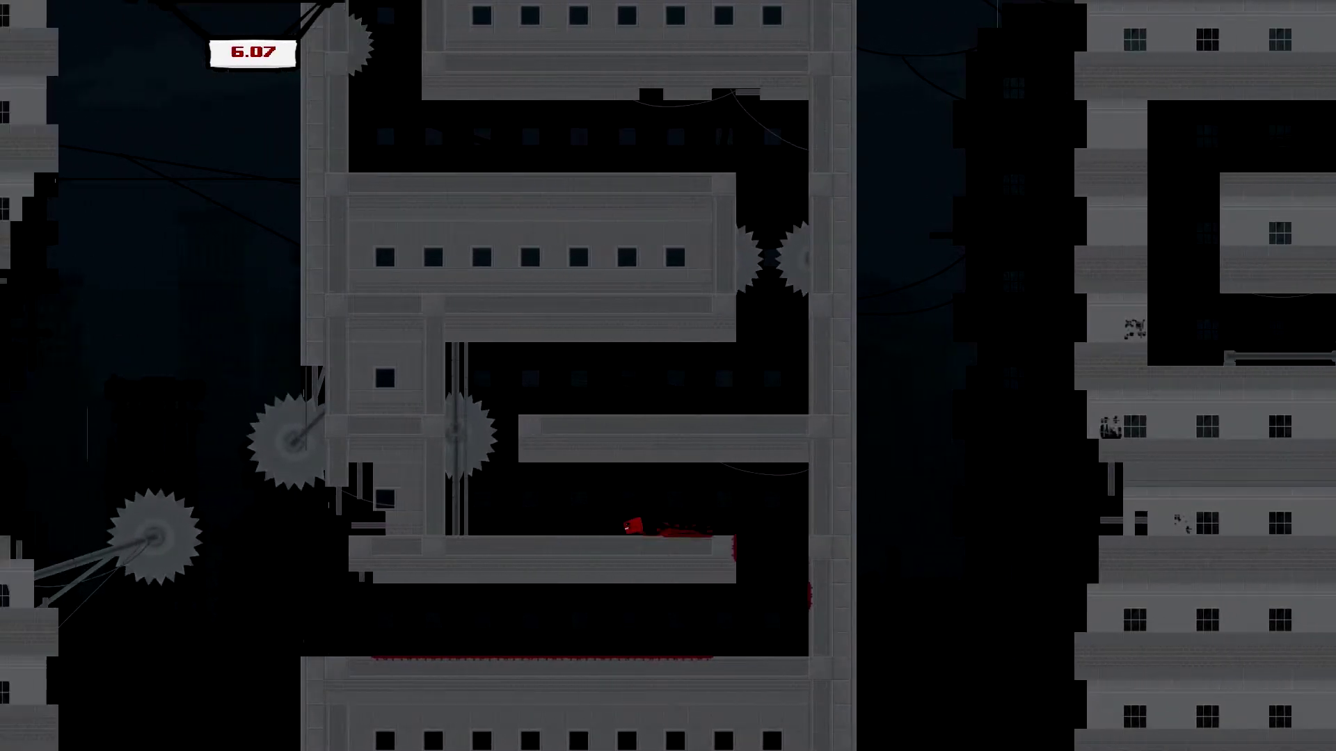
key("Left")
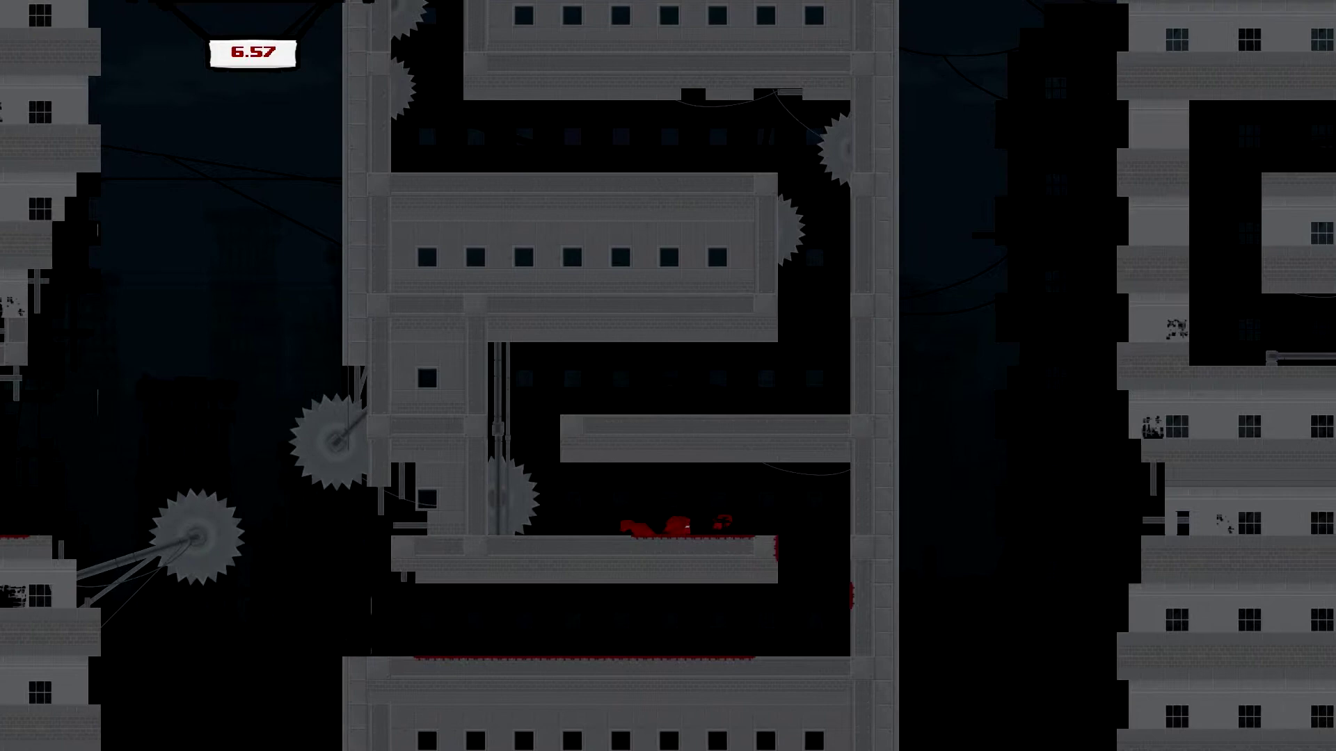
key("space")
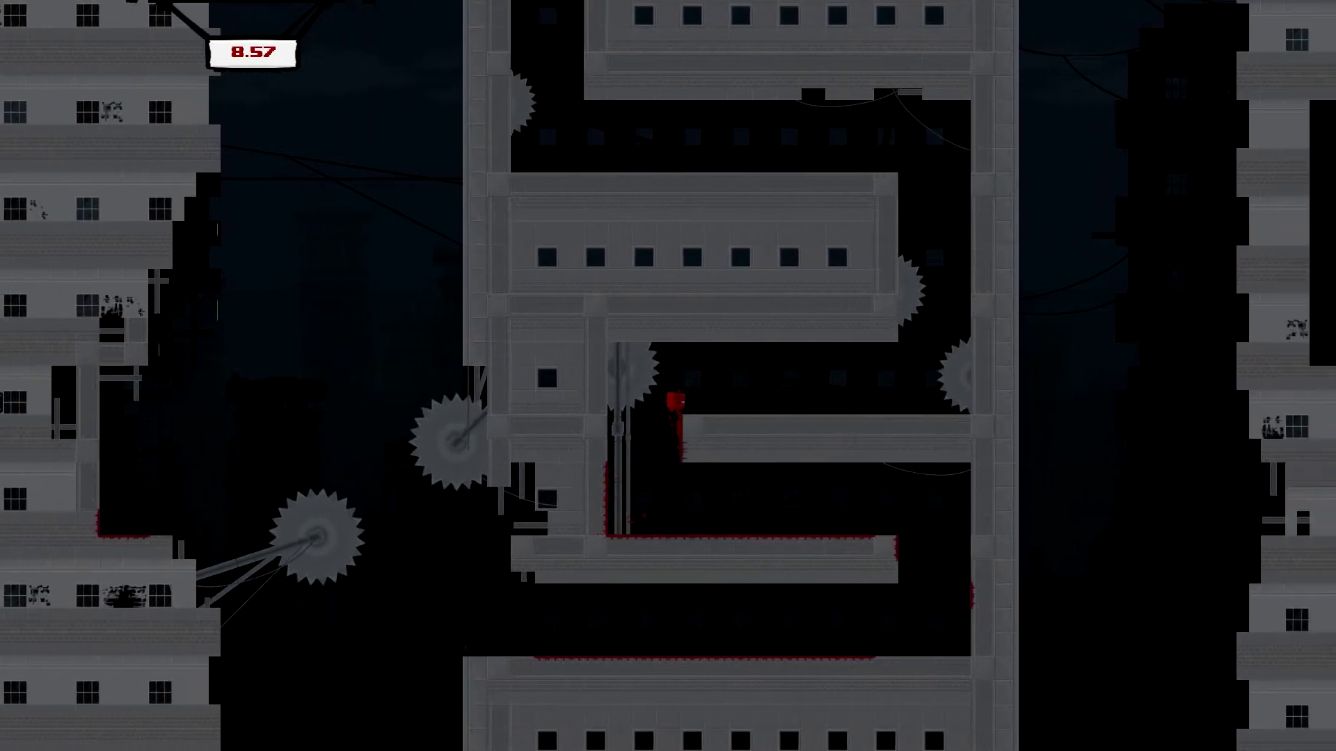
key("Right")
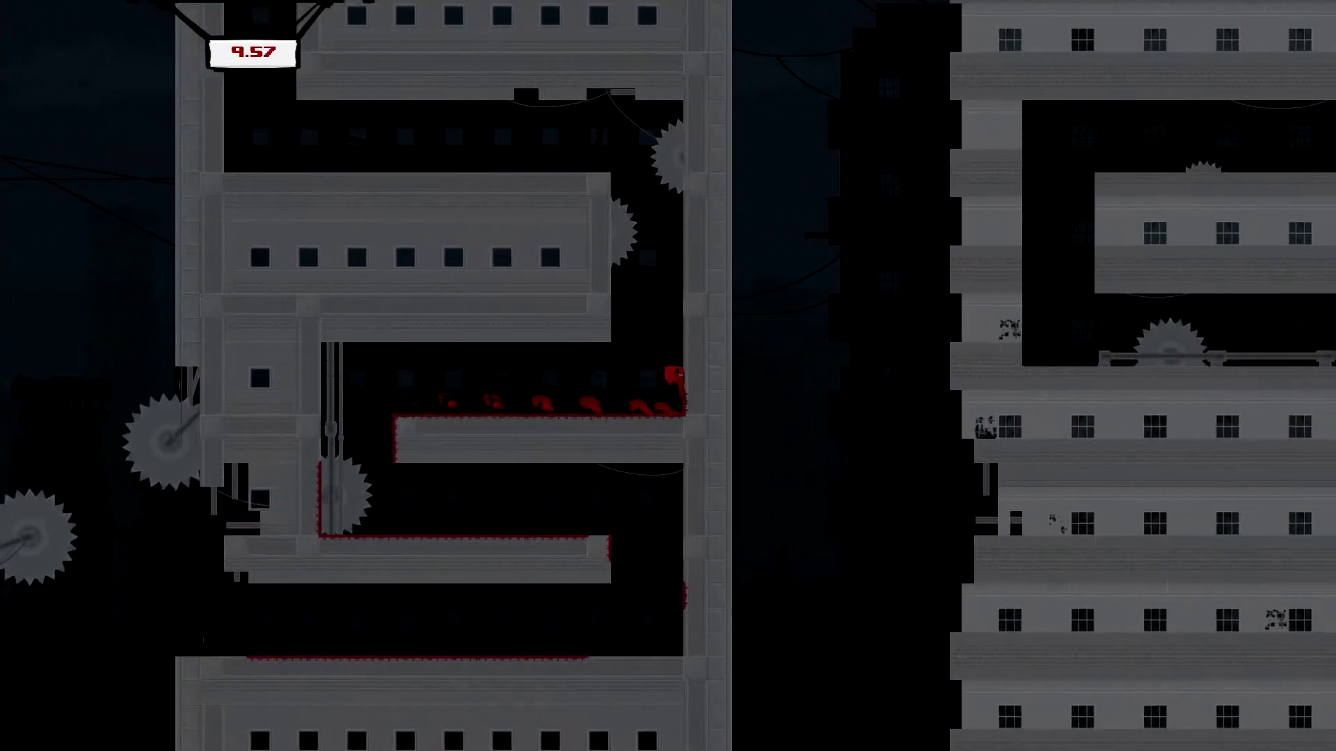
key("Left")
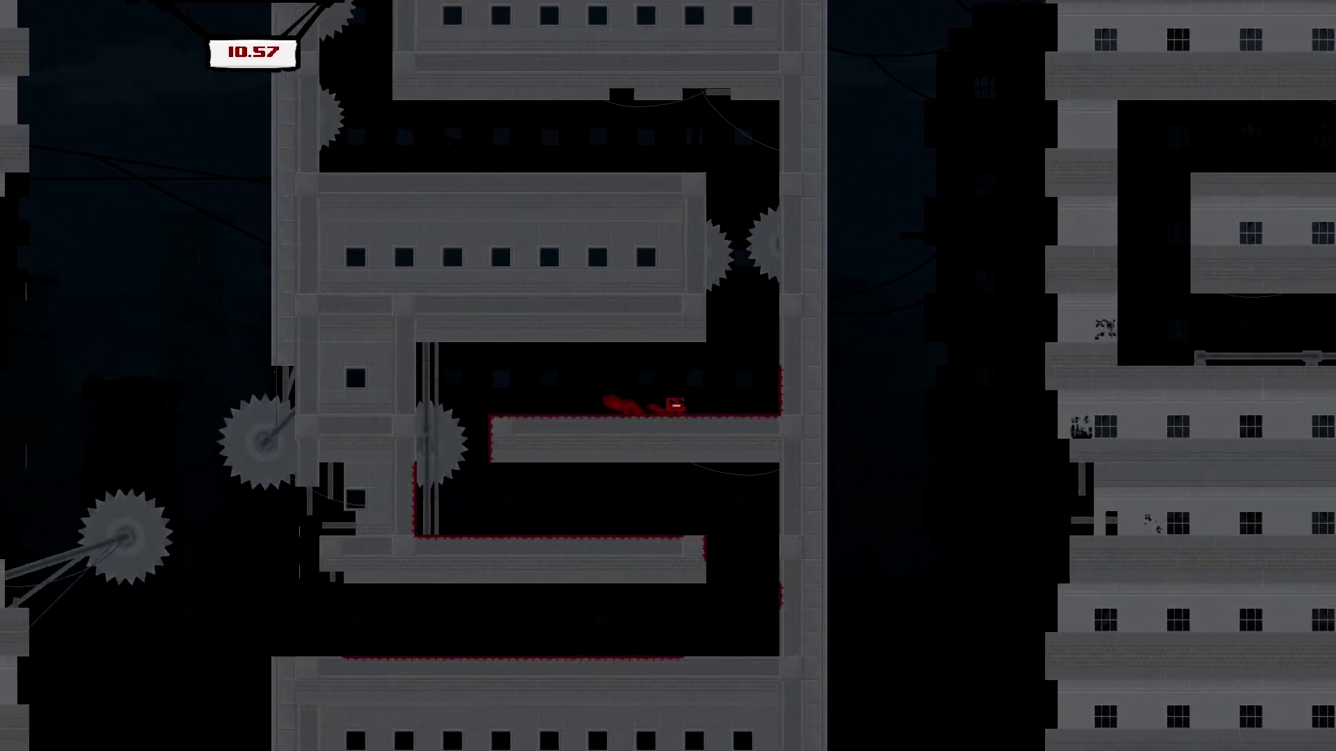
key("Right")
key("Left")
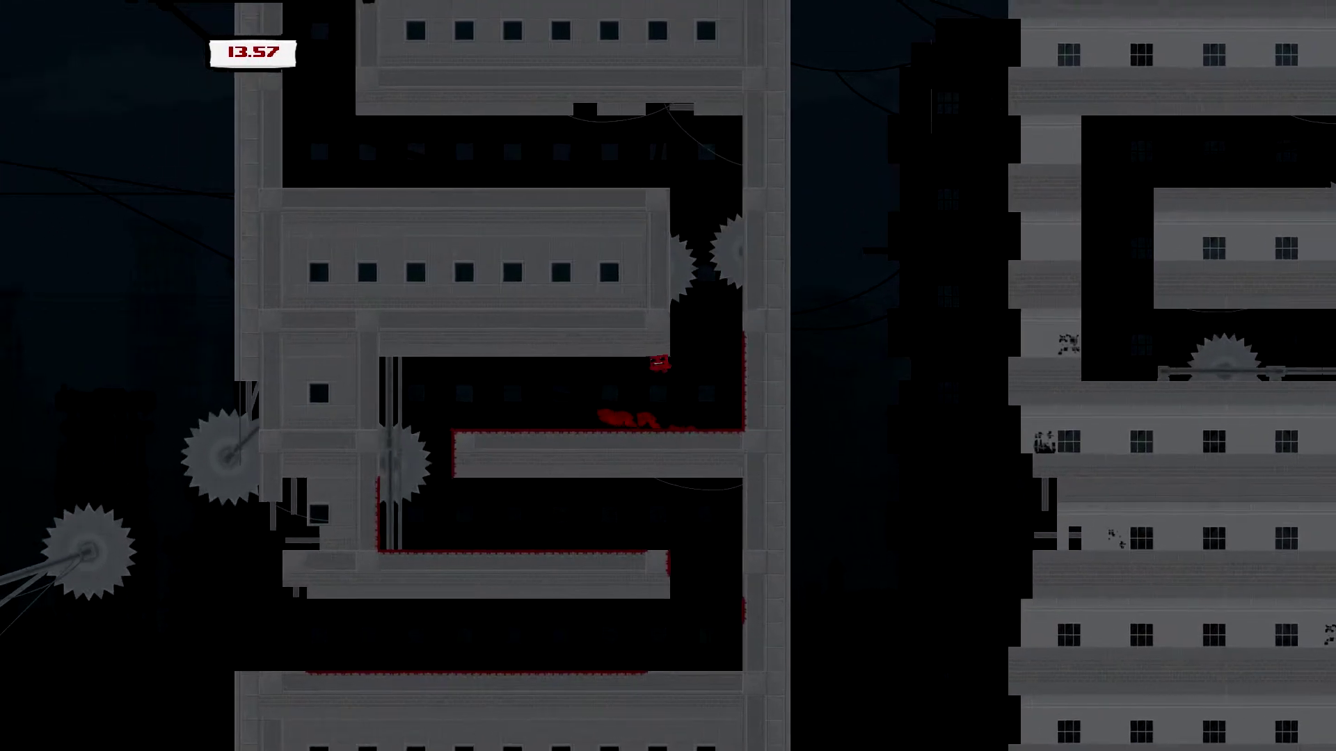
key("Right")
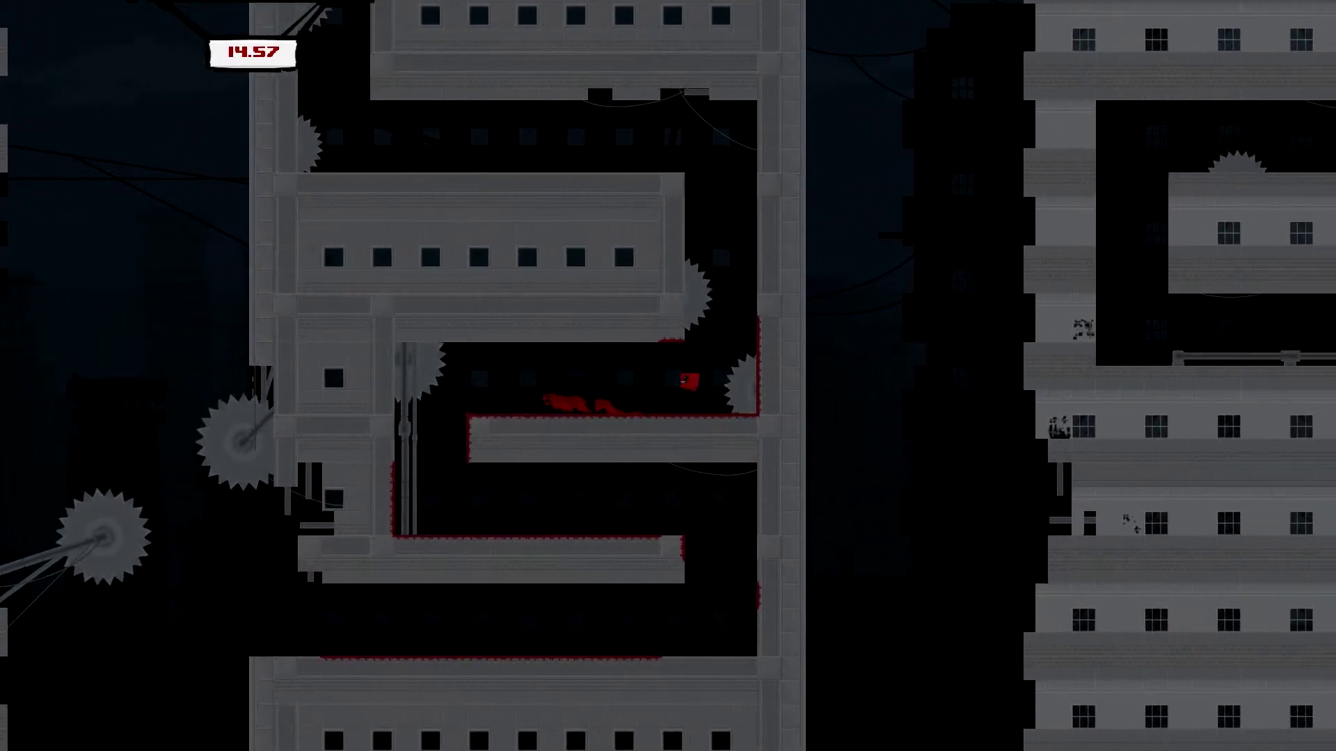
key("Left")
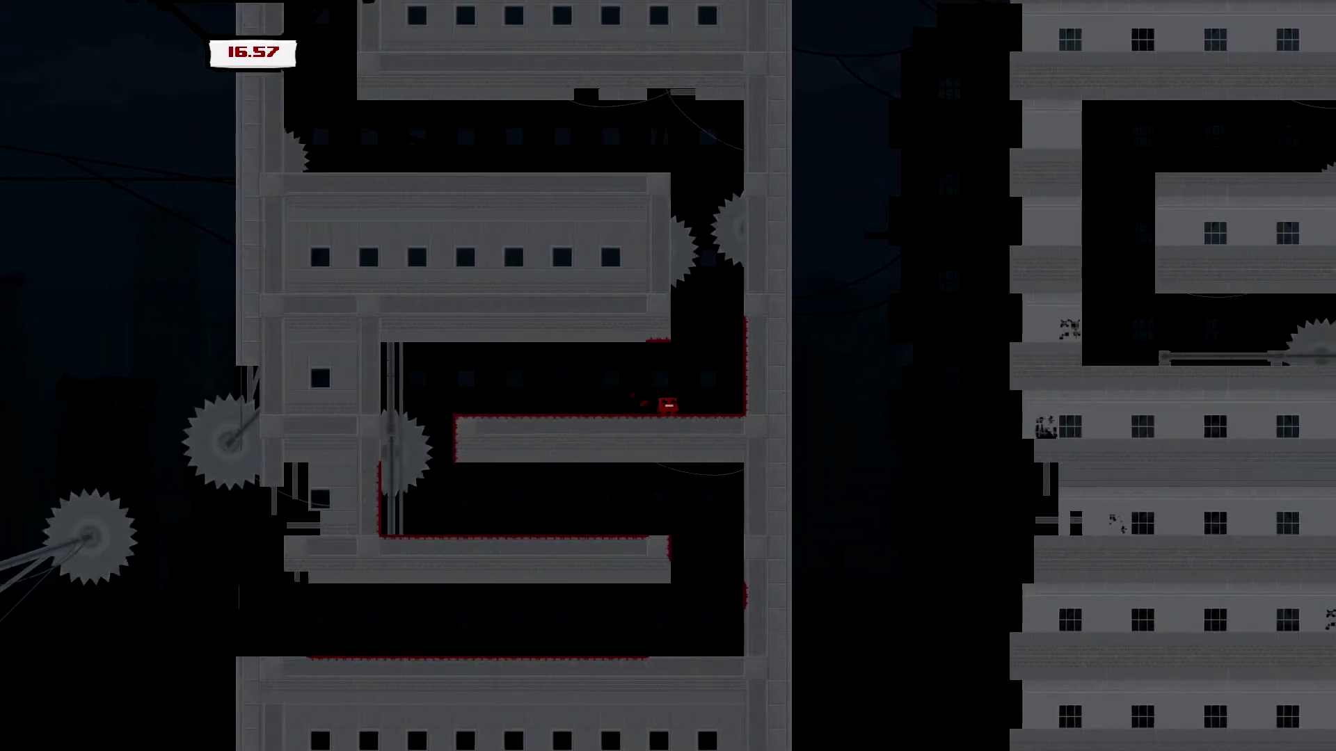
key("Right")
key("space")
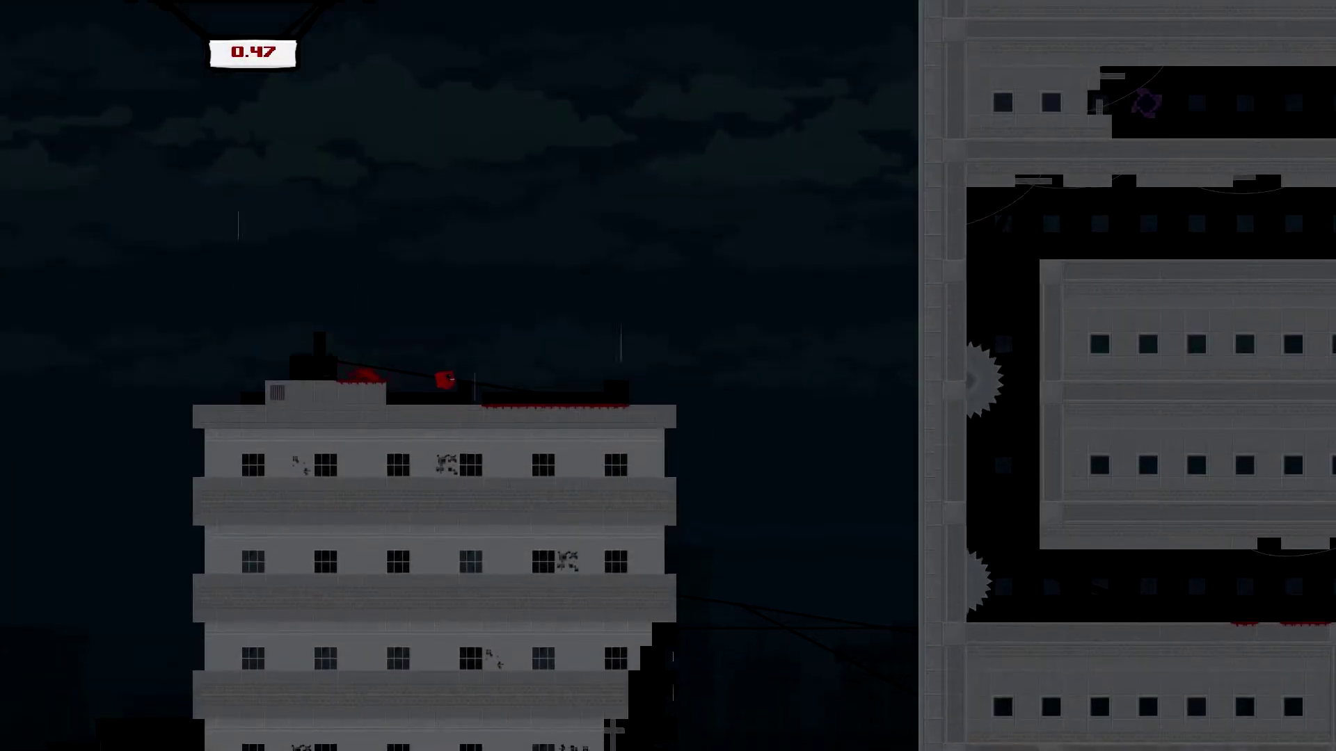
On a retry, pass the saws, reach the middle corridor and climb the vertical shaft
key("Right")
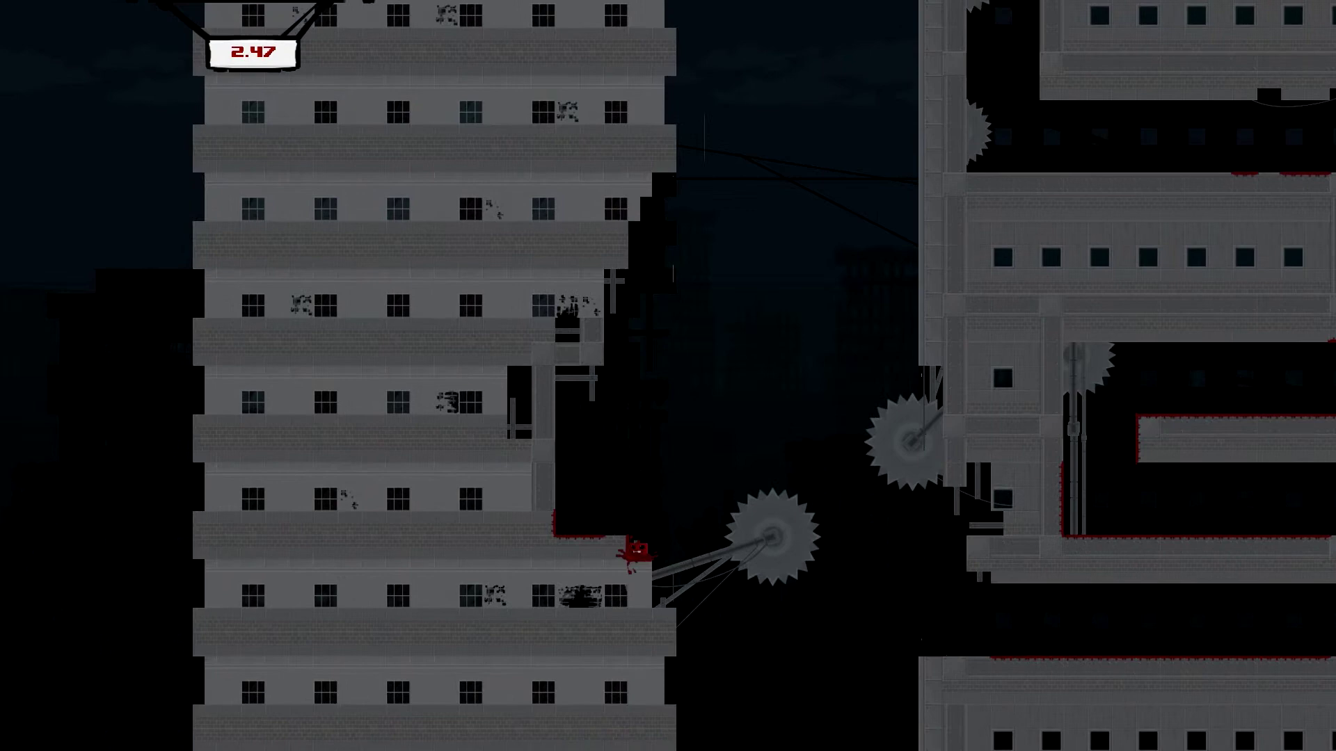
key("Right")
key("space")
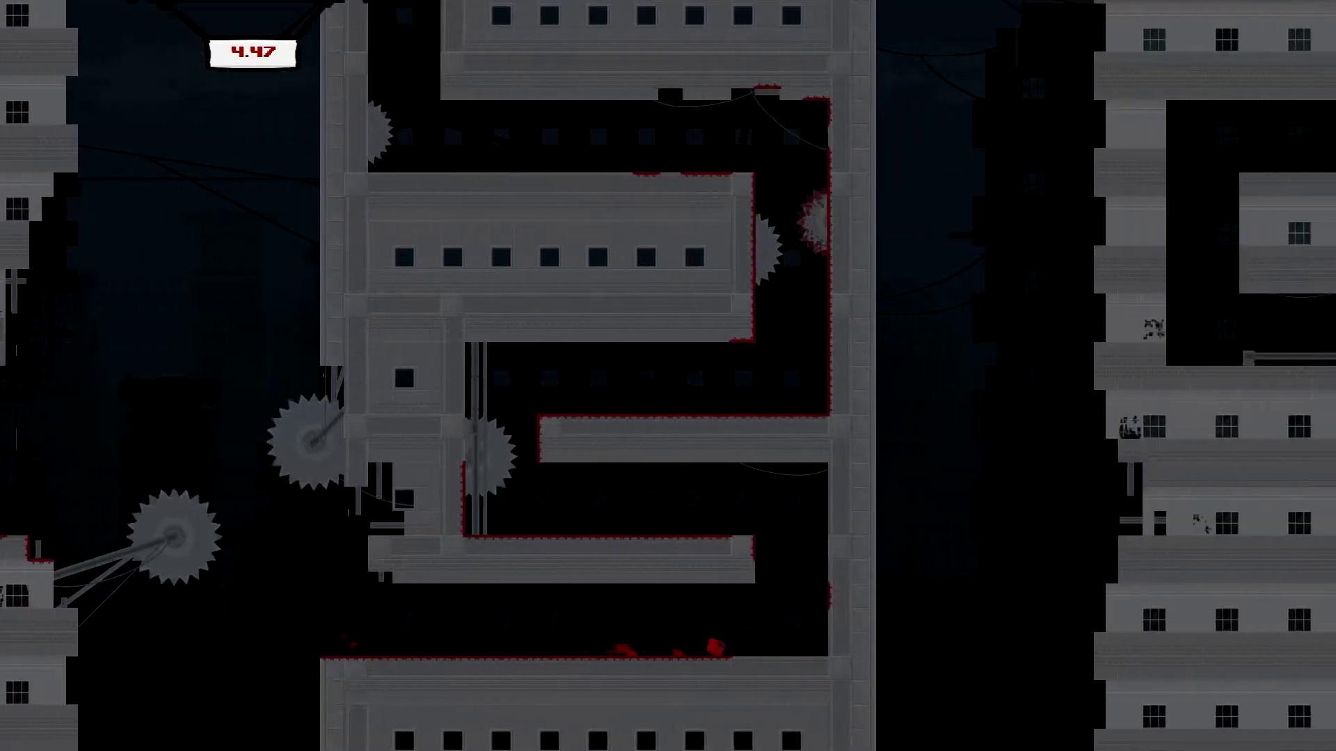
key("Left")
key("space")
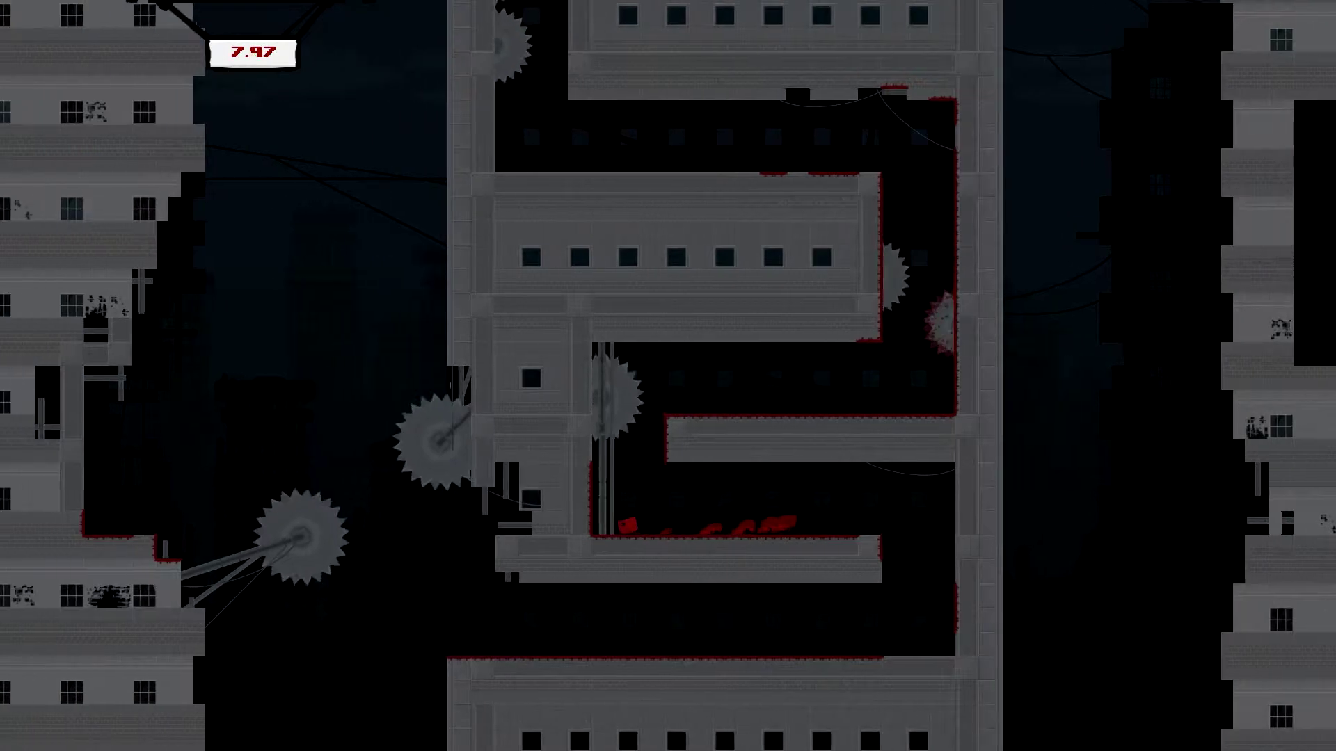
key("space")
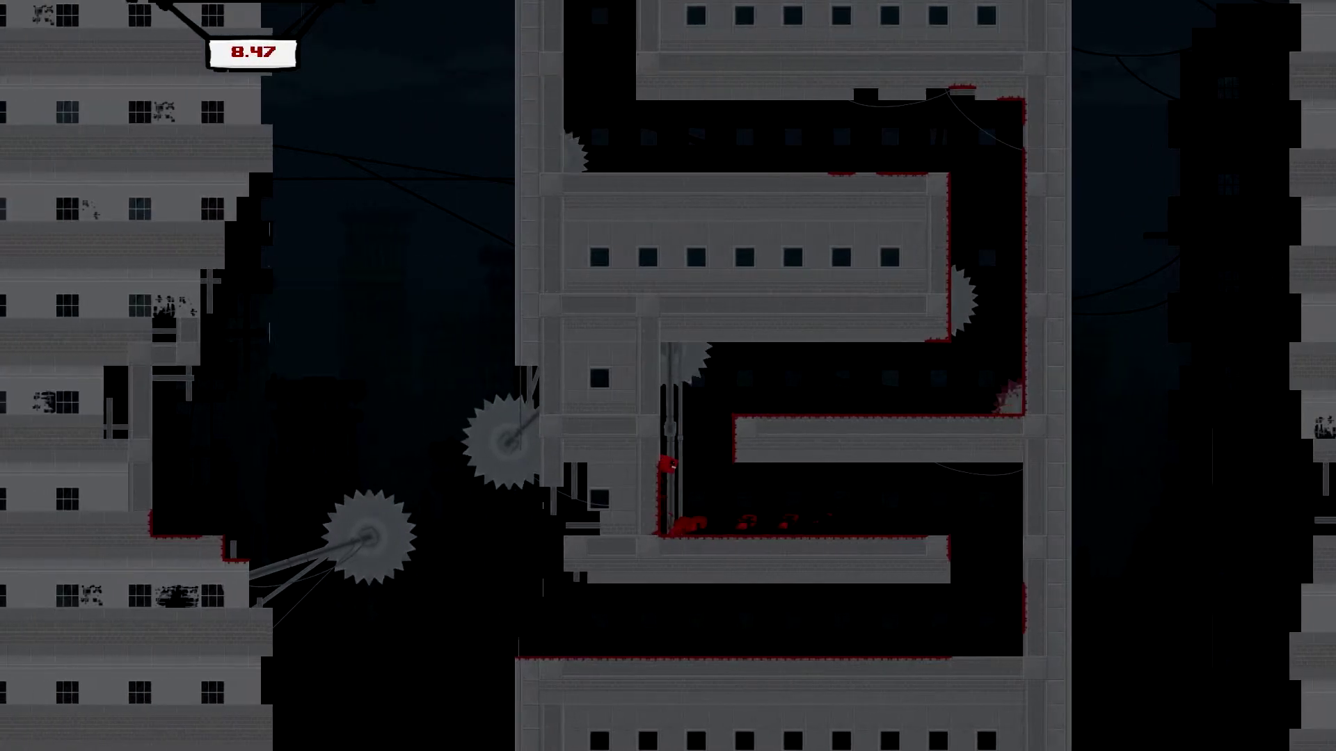
key("Right")
key("Left")
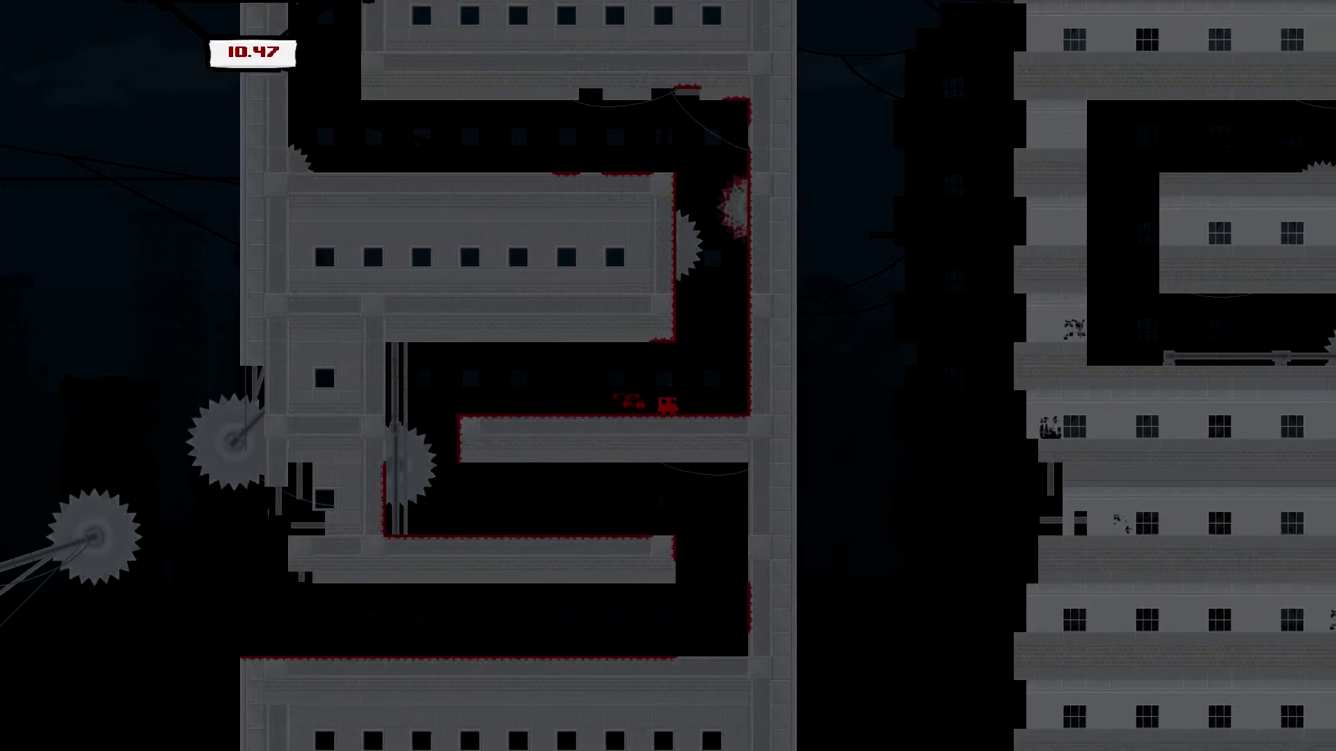
key("space")
key("Up")
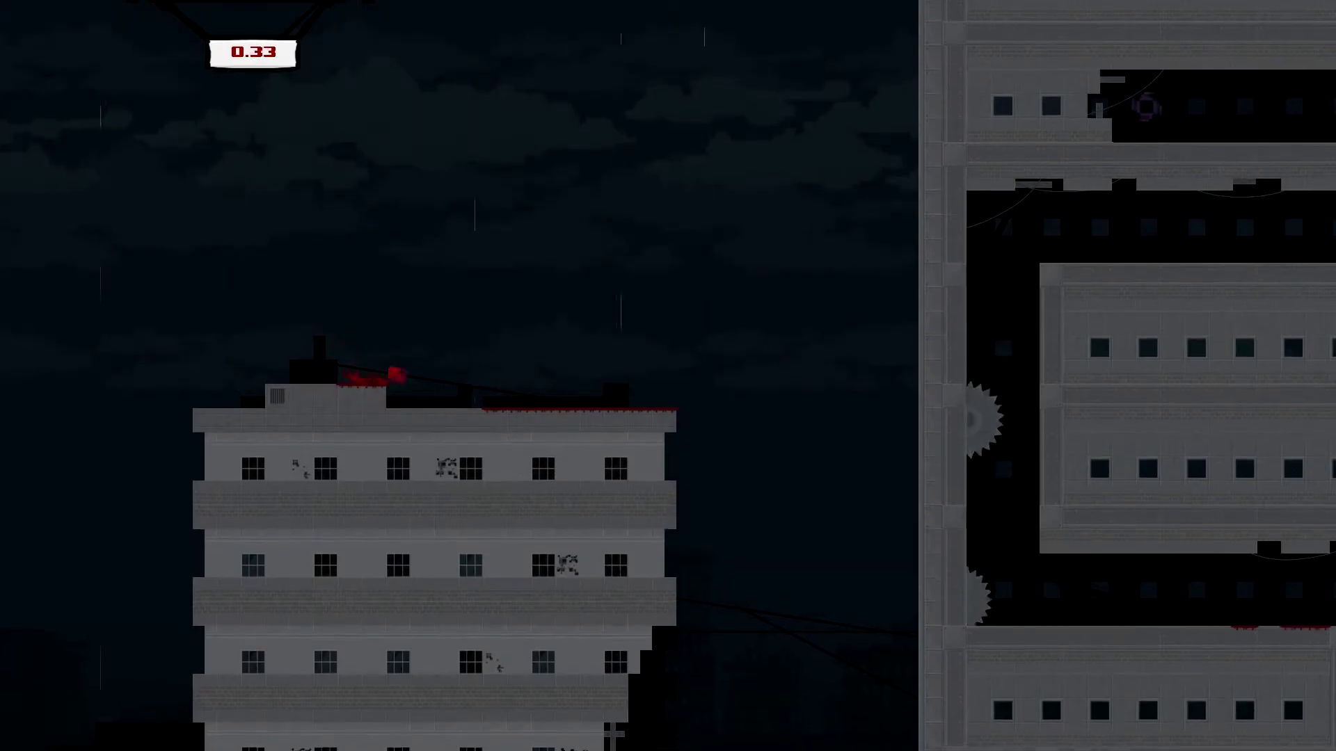
Make two quick attempts, steering the fall from the rooftop past the saw blades
key("Right")
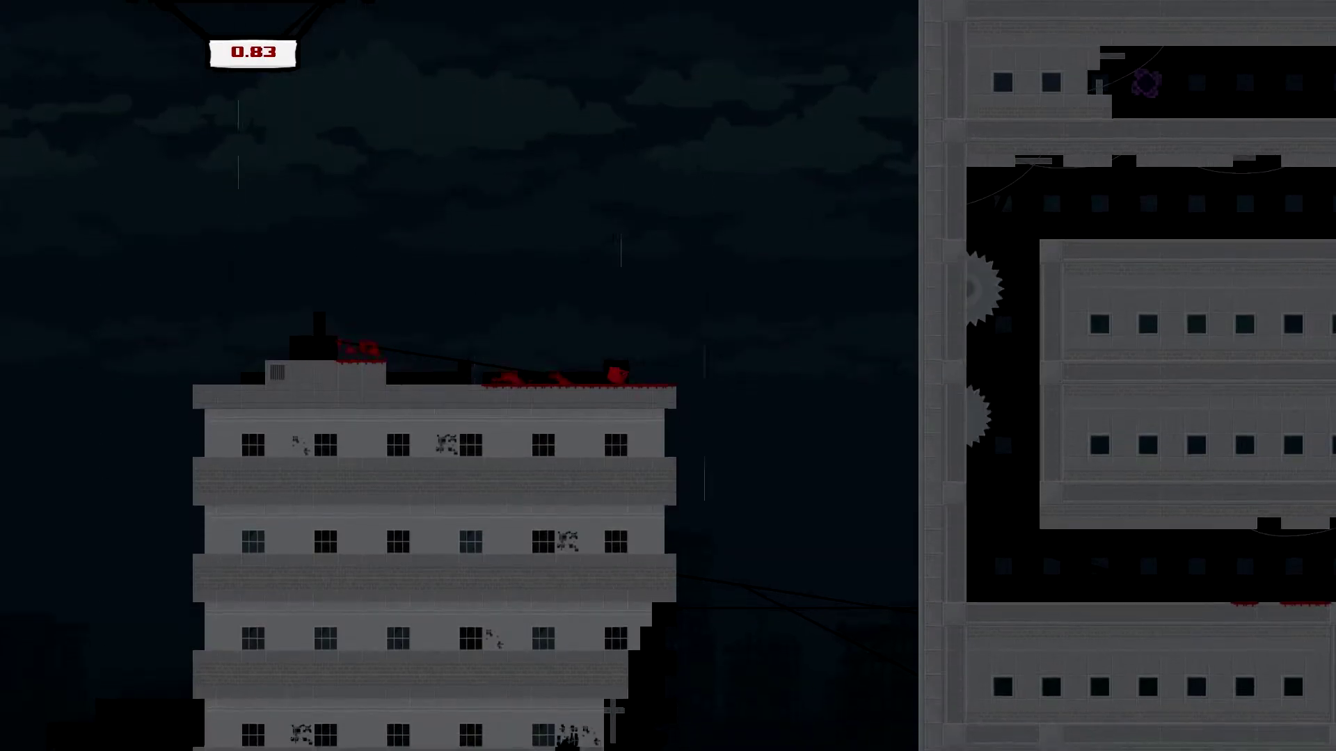
key("space")
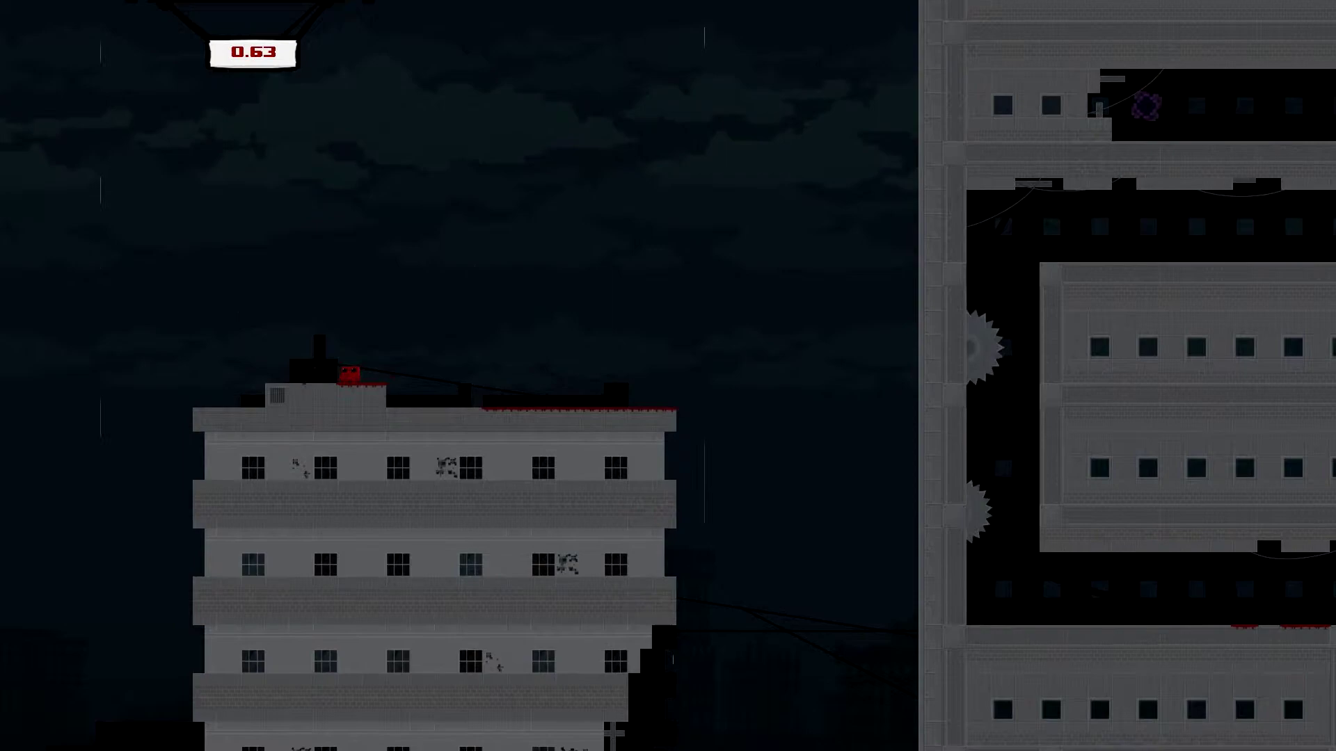
key("Right")
key("space")
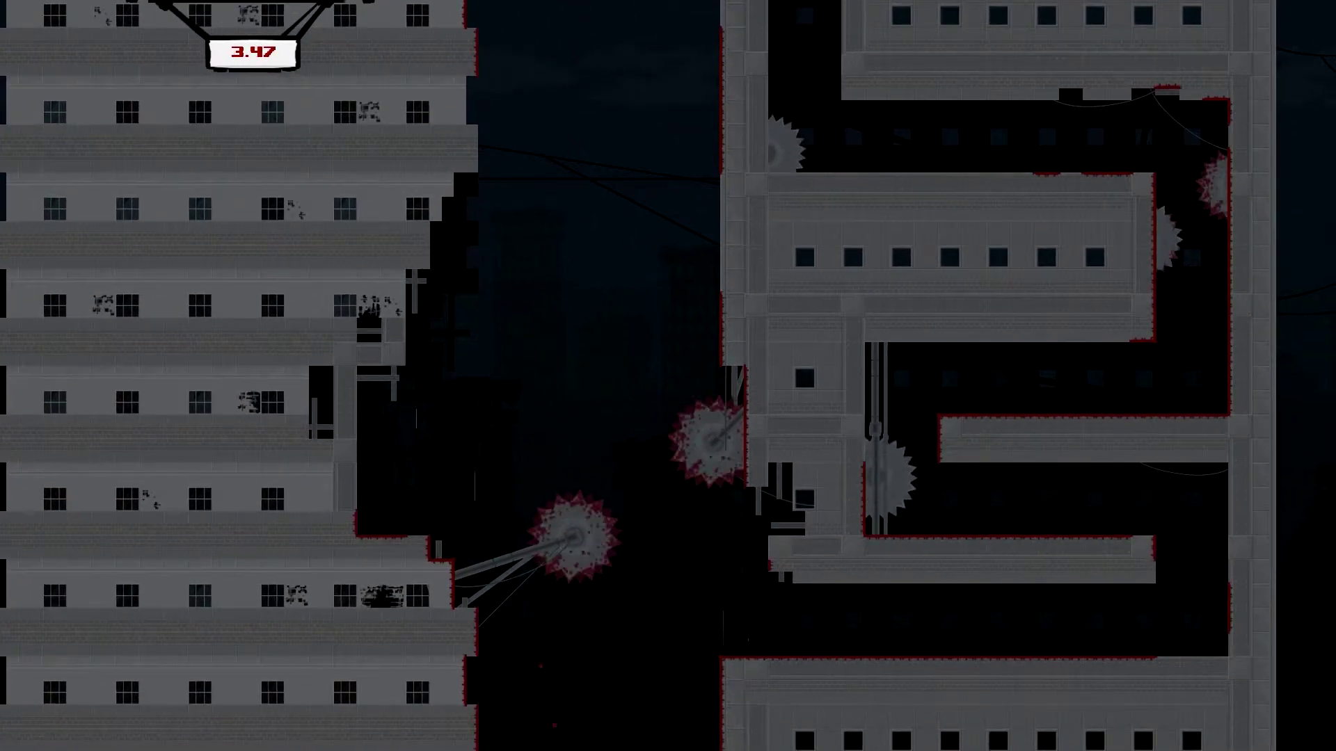
Drop down the gap, run right through the maze and middle corridor, and wall-jump up the right shaft
key("Right")
key("space")
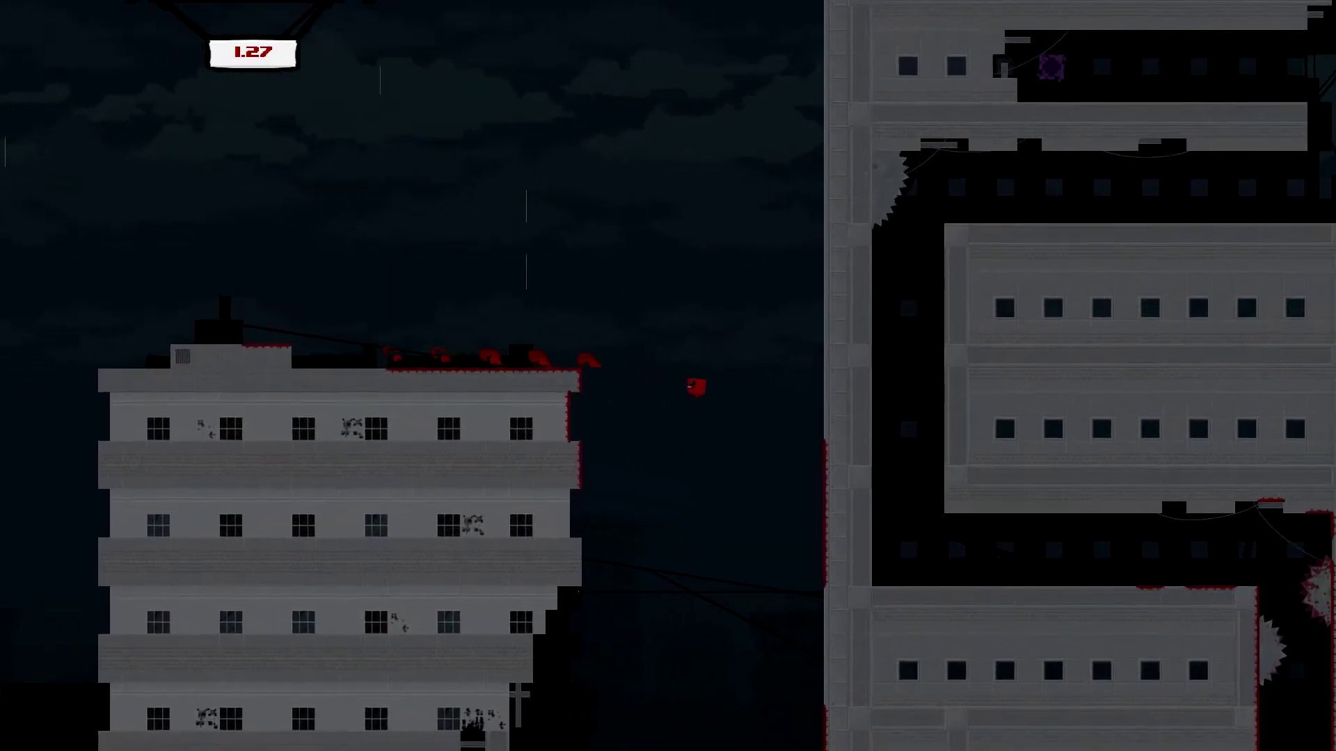
key("Right")
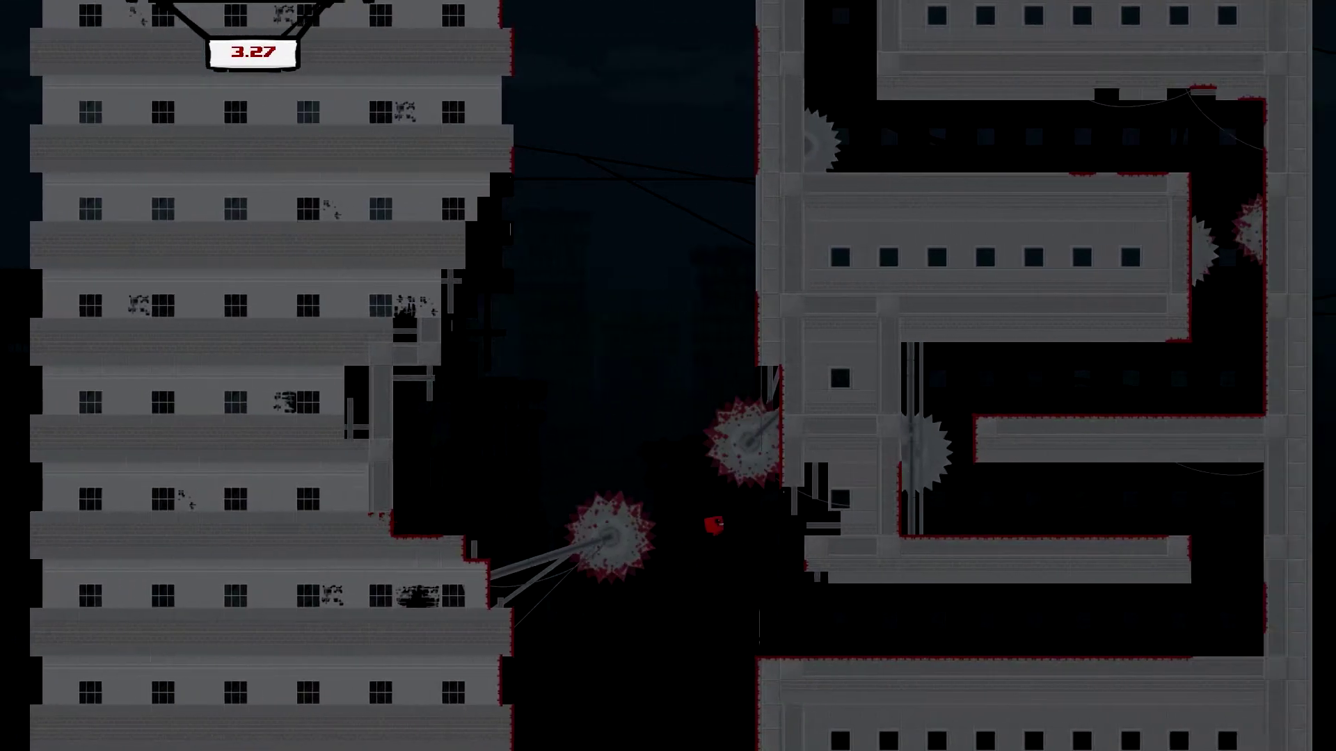
key("space")
key("Right")
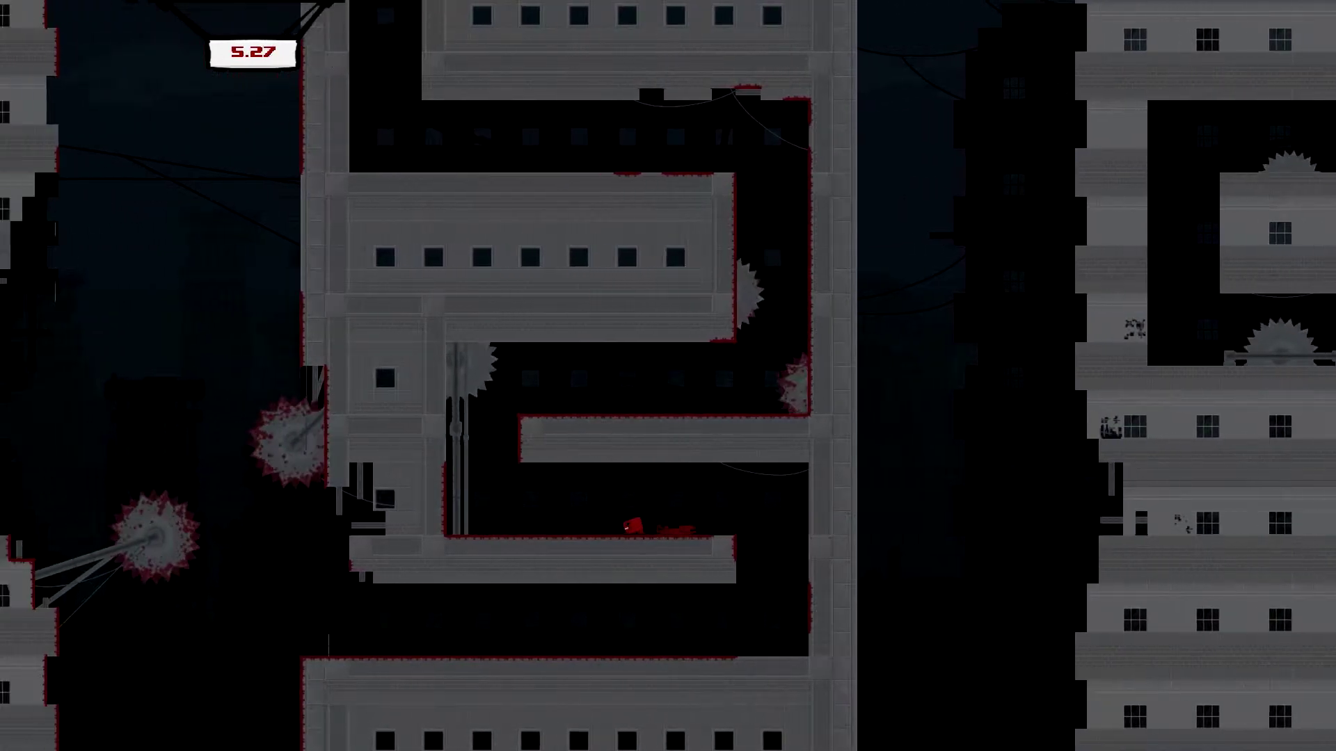
key("space")
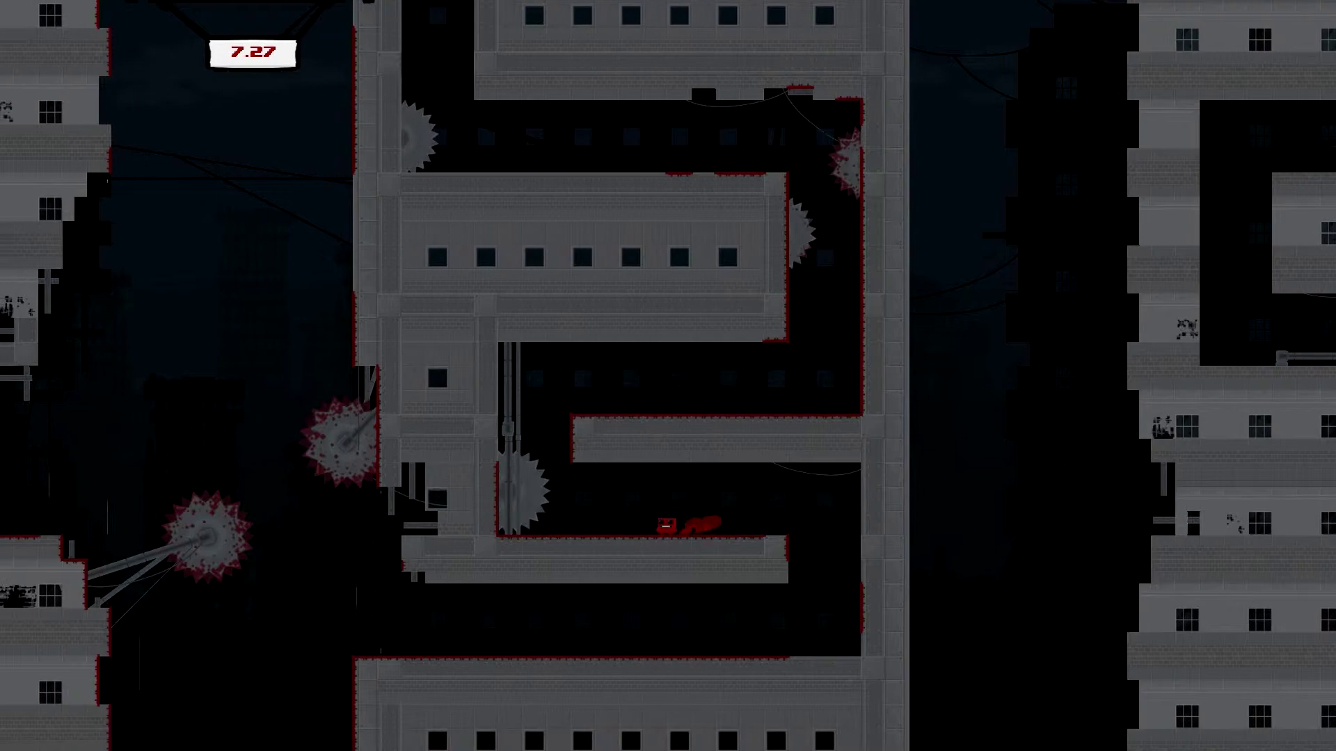
key("Right")
key("space")
key("Right")
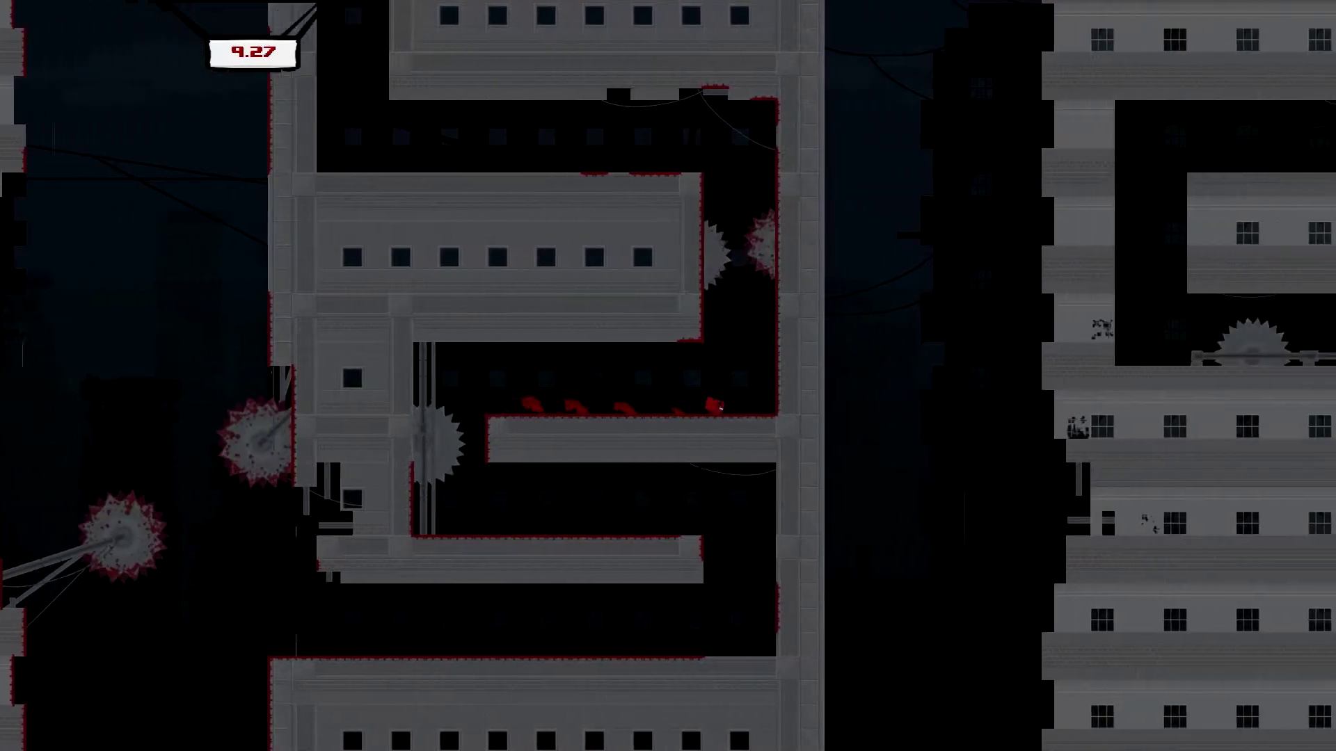
key("space")
key("Right")
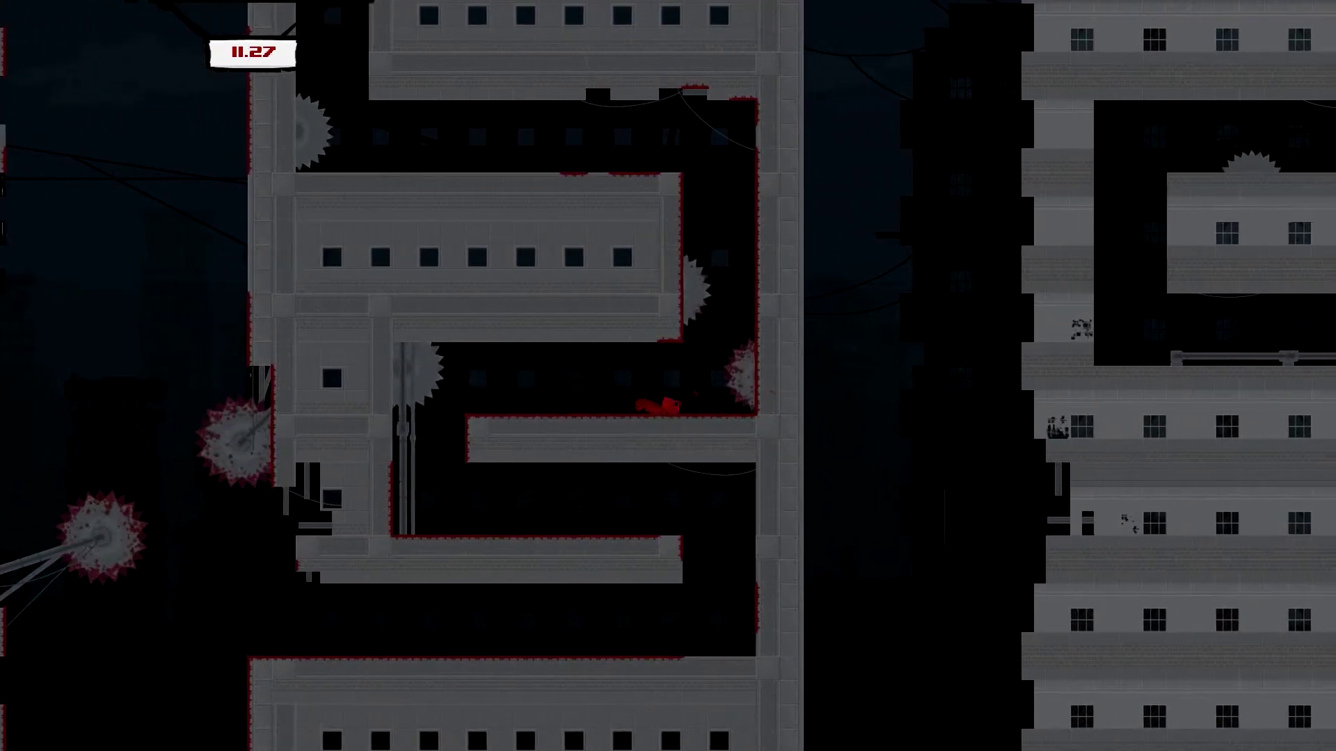
key("space")
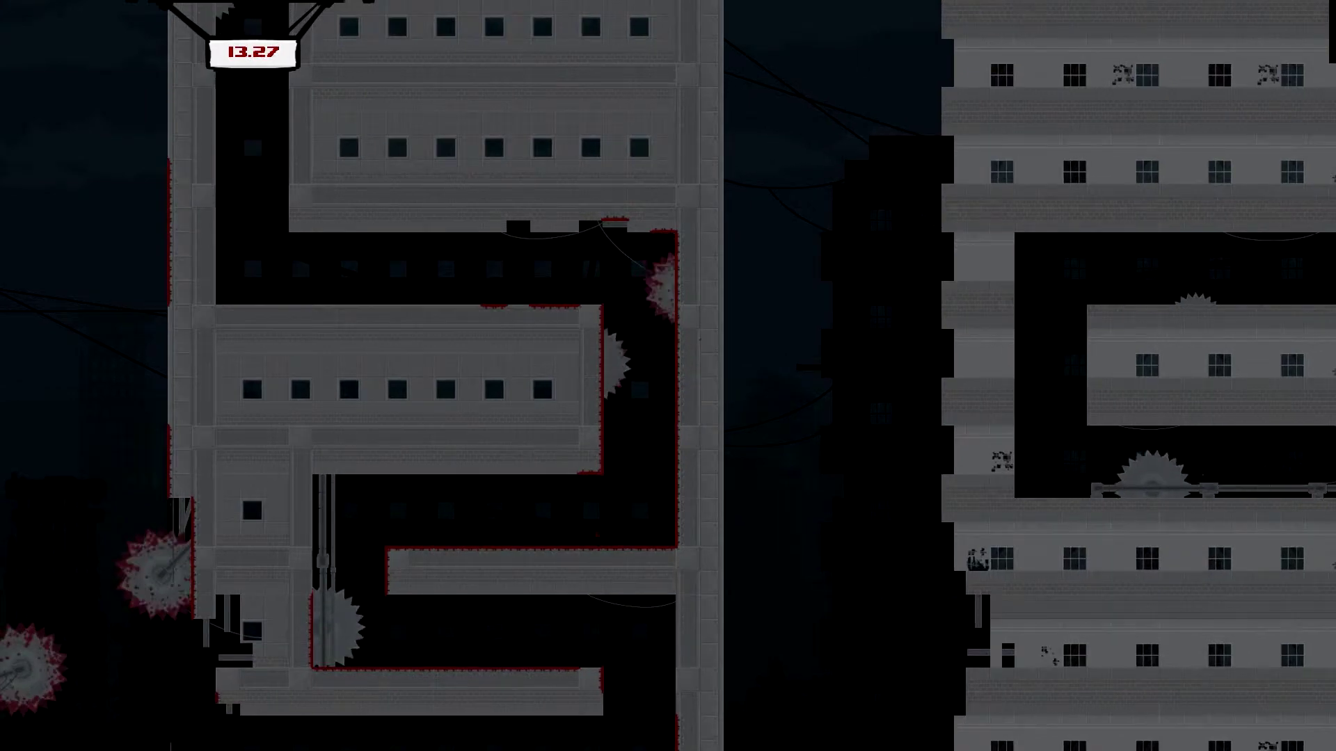
Retry through the maze, climbing its inner wall and wall-jumping up the vertical shaft past saws
key("Right")
key("space")
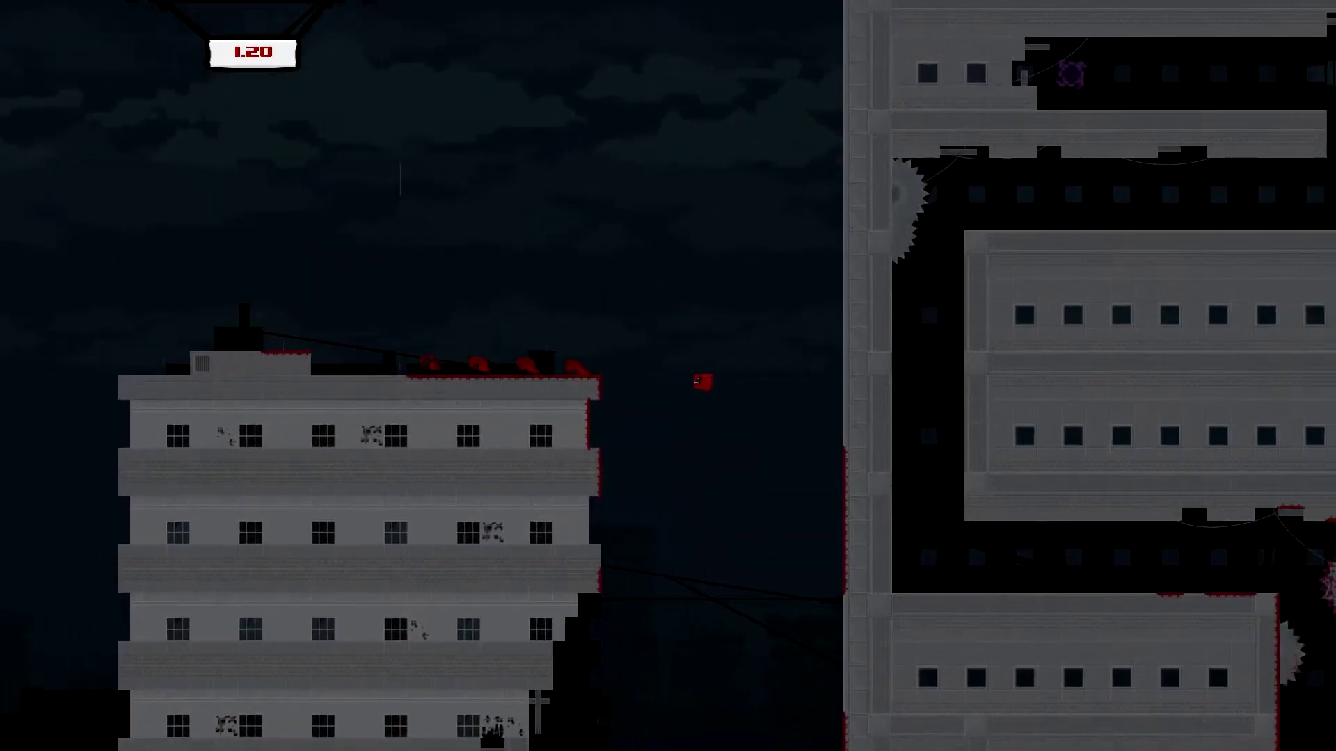
key("Right")
key("space")
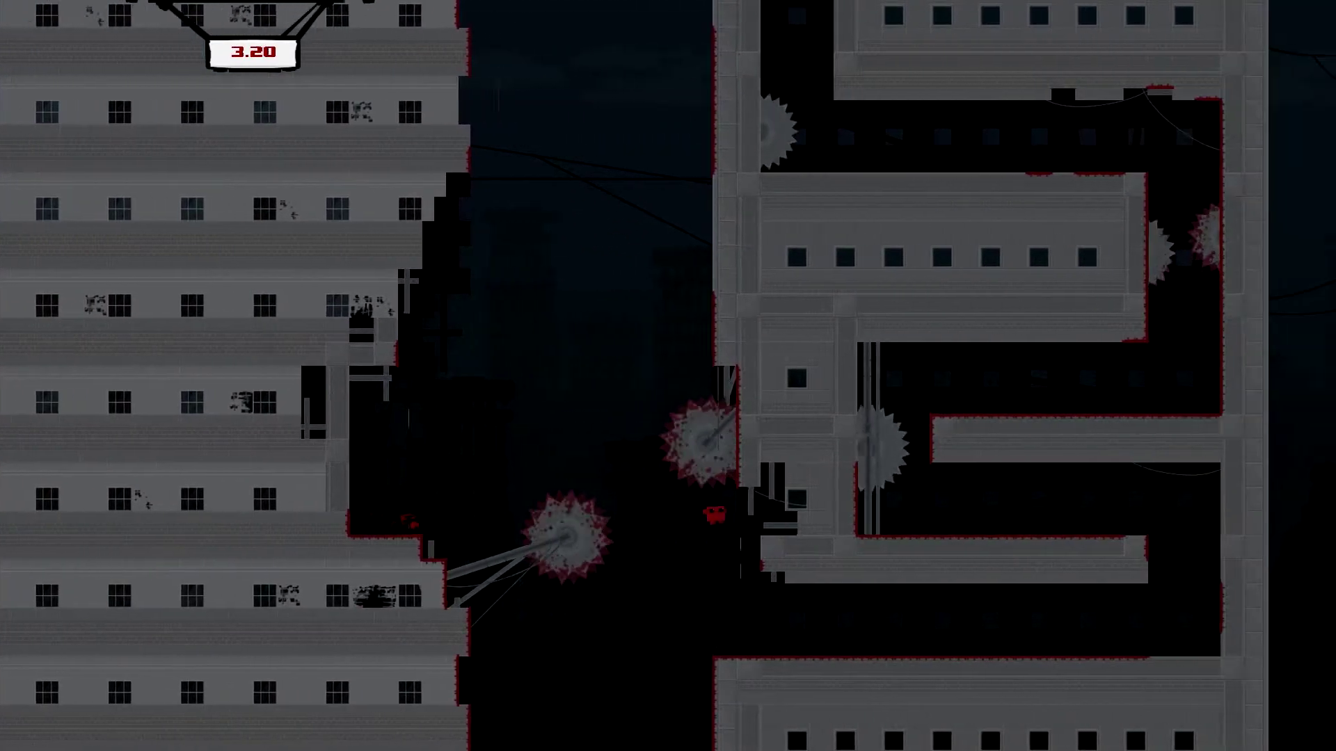
key("Left")
key("space")
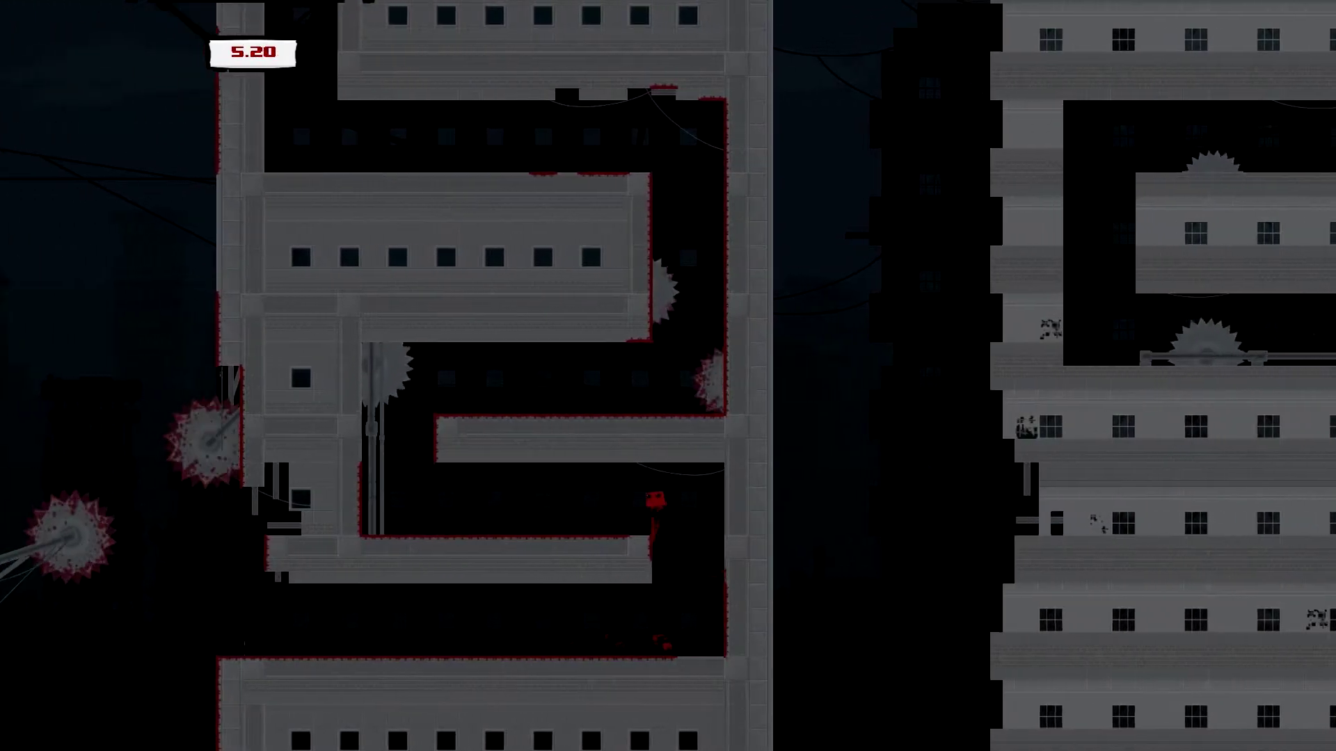
key("space")
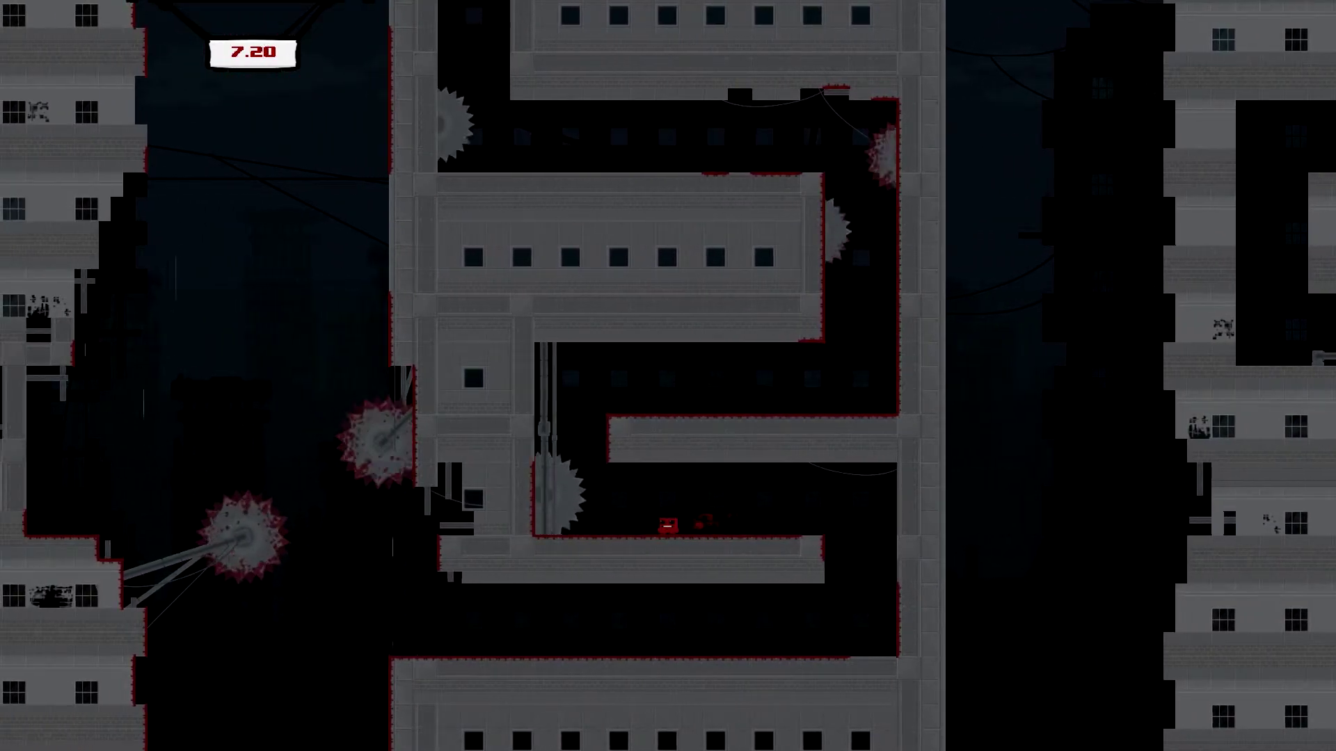
key("Left")
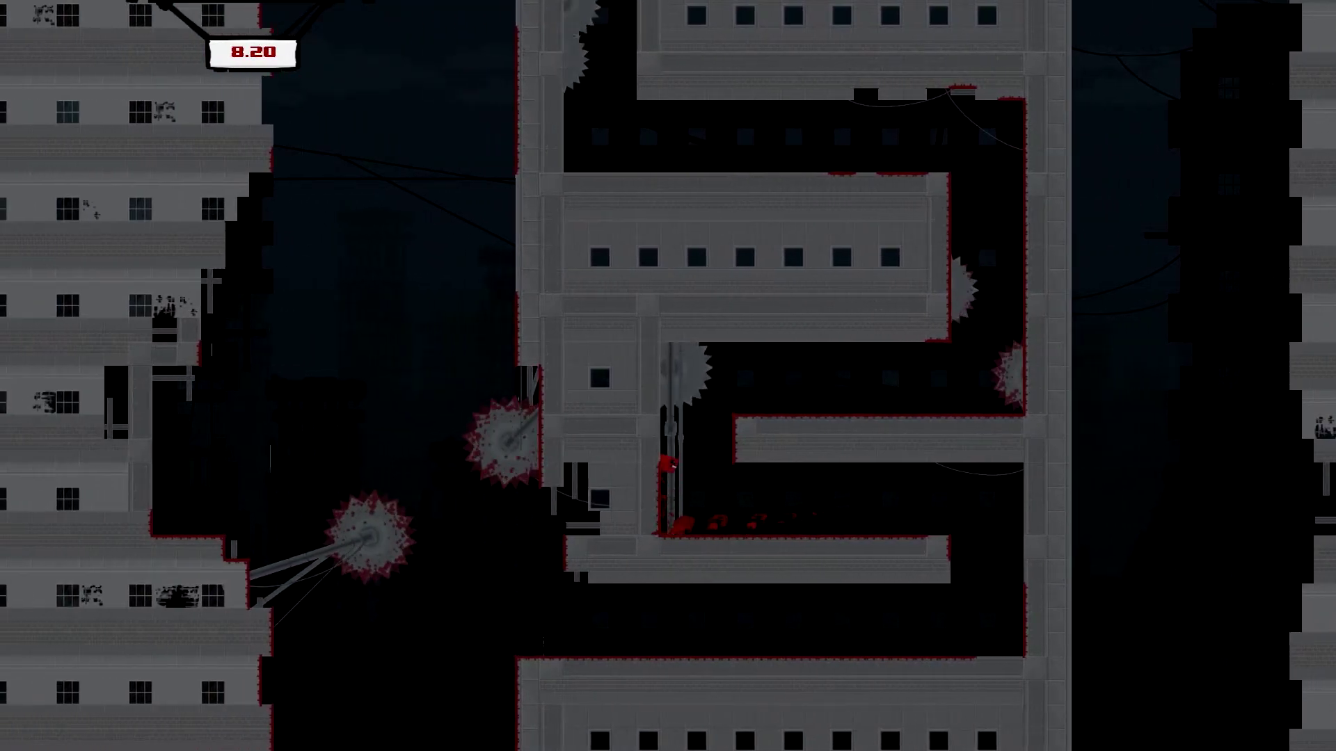
key("Right")
key("space")
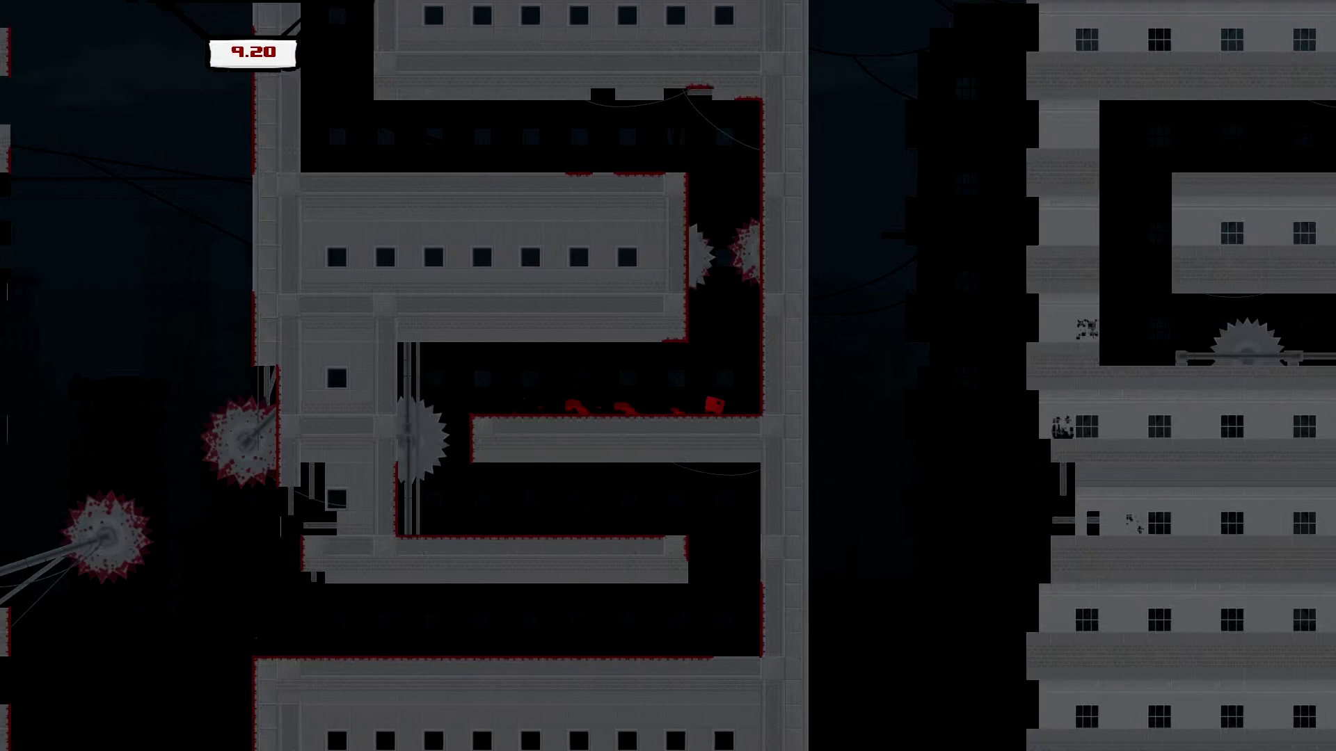
key("Right")
key("space")
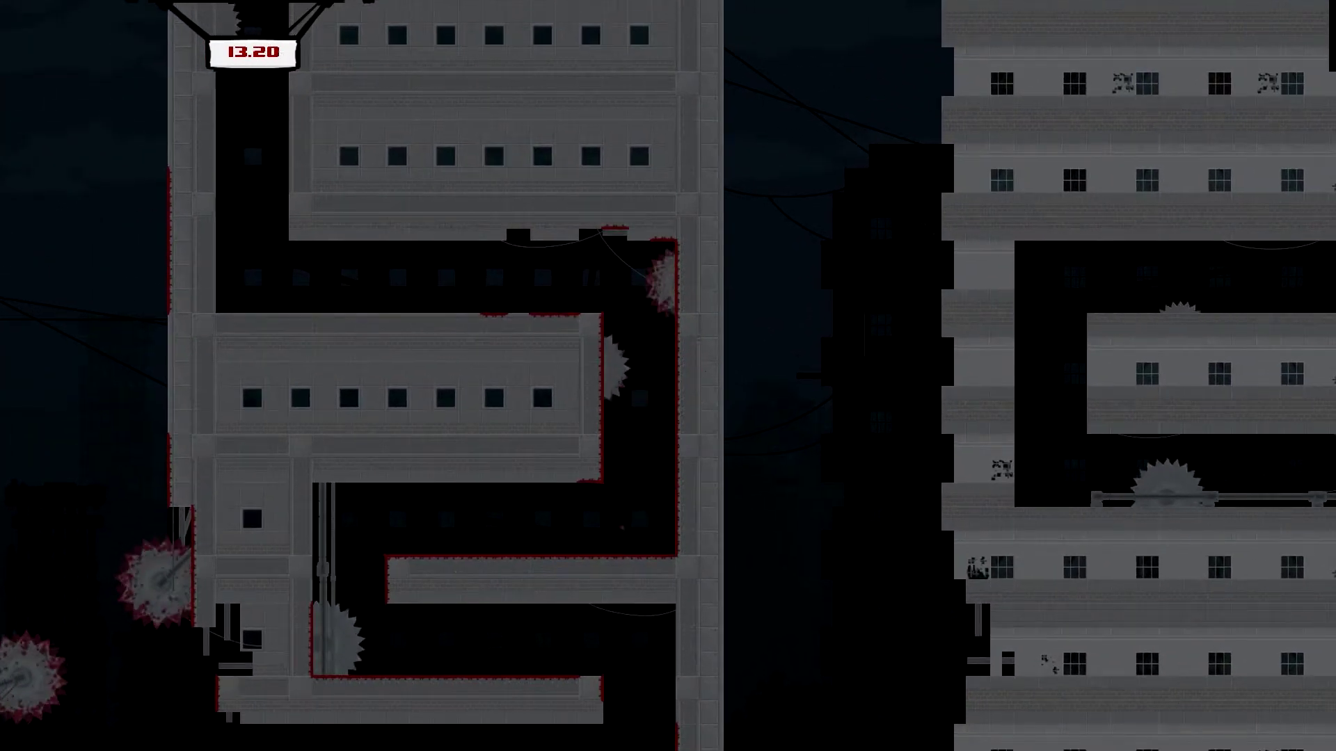
Leap right off the starting rooftop and dodge between the saws while falling
key("Right")
key("space")
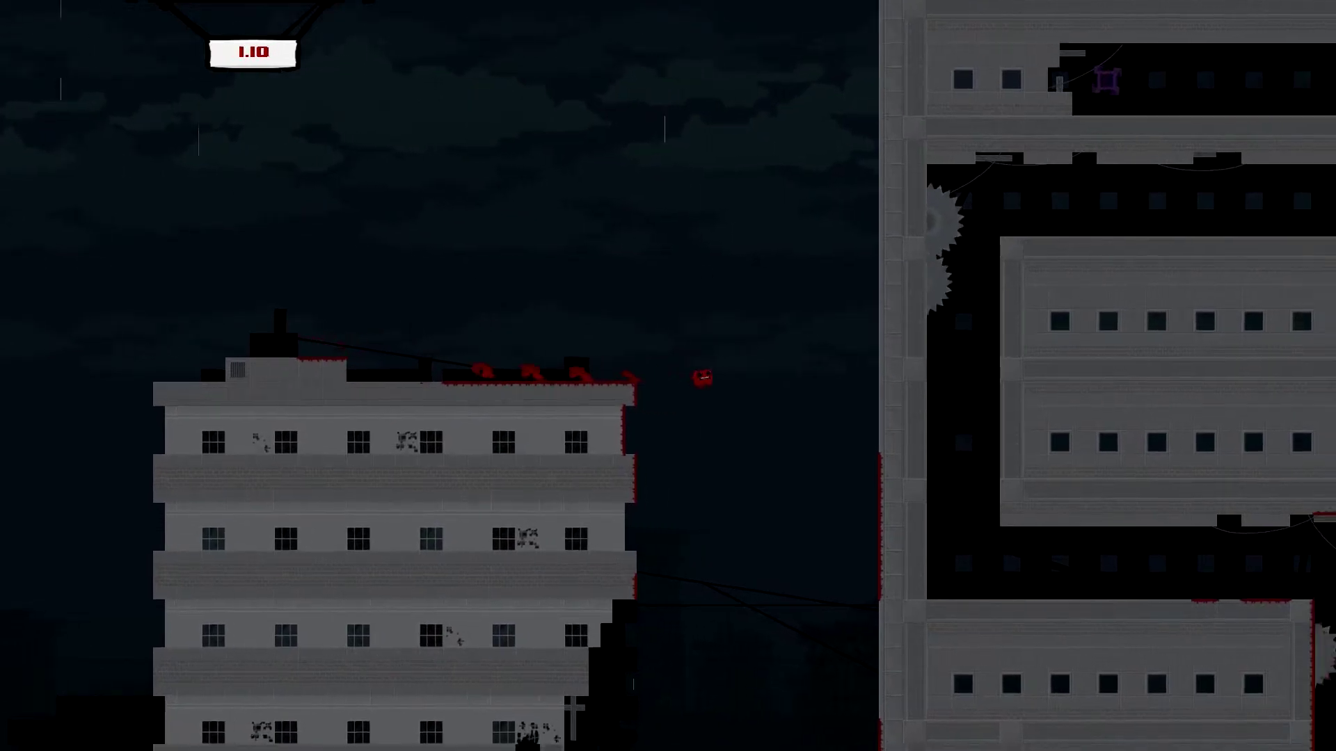
key("Right")
key("space")
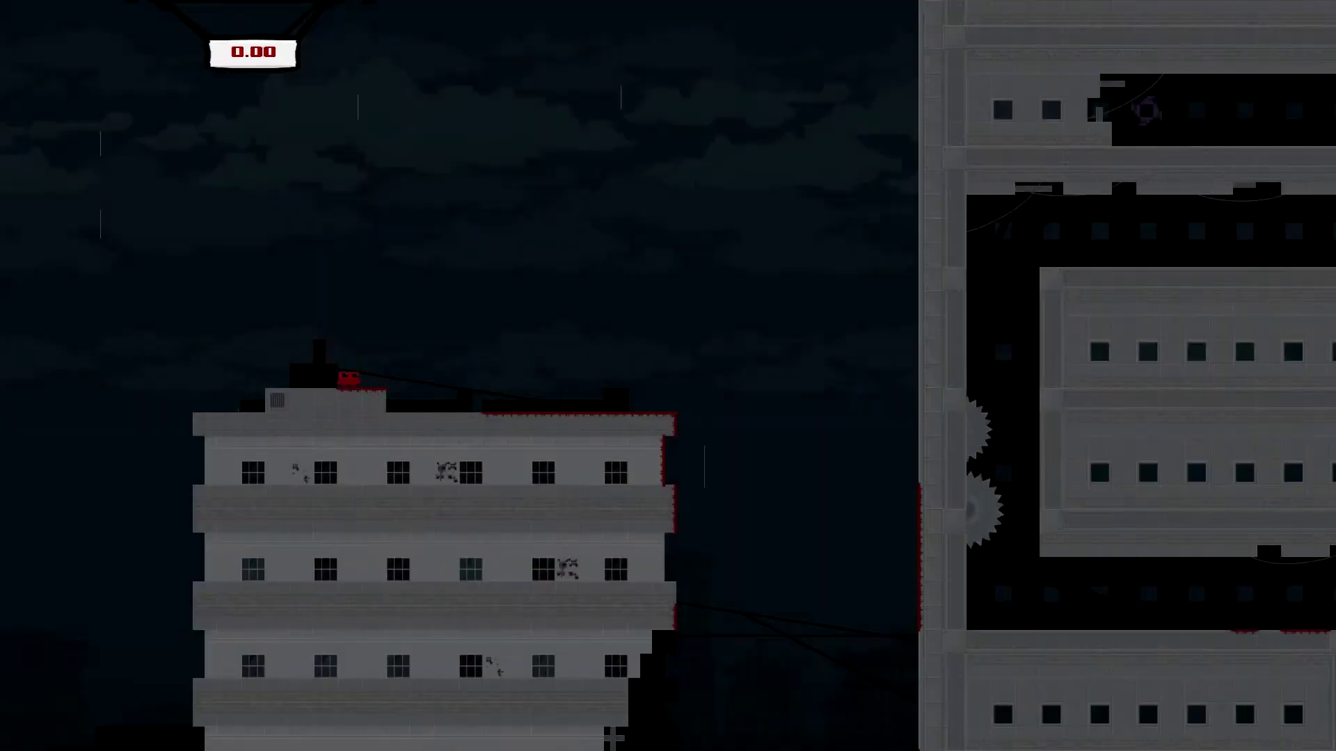
Drop onto a maze ledge, climb from the bottom corridor to upper ledges, then up the right wall
key("Right")
key("space")
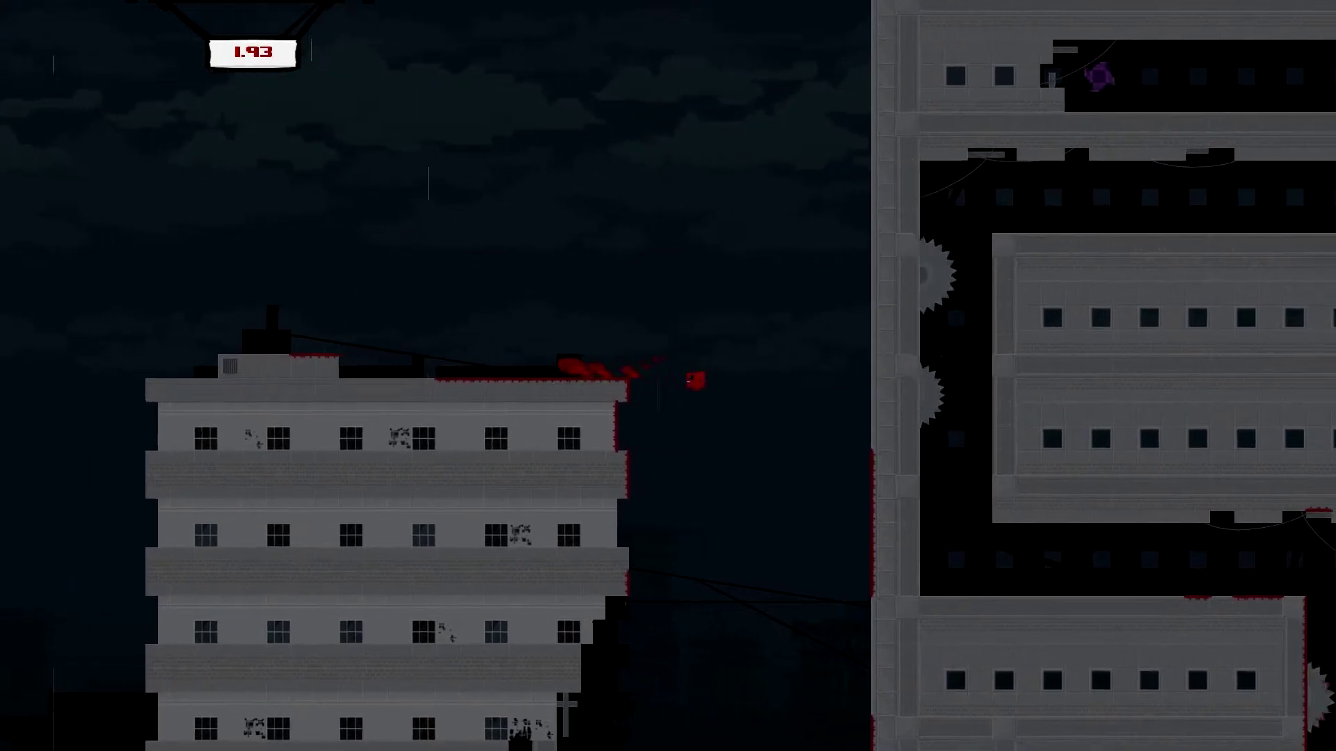
key("Right")
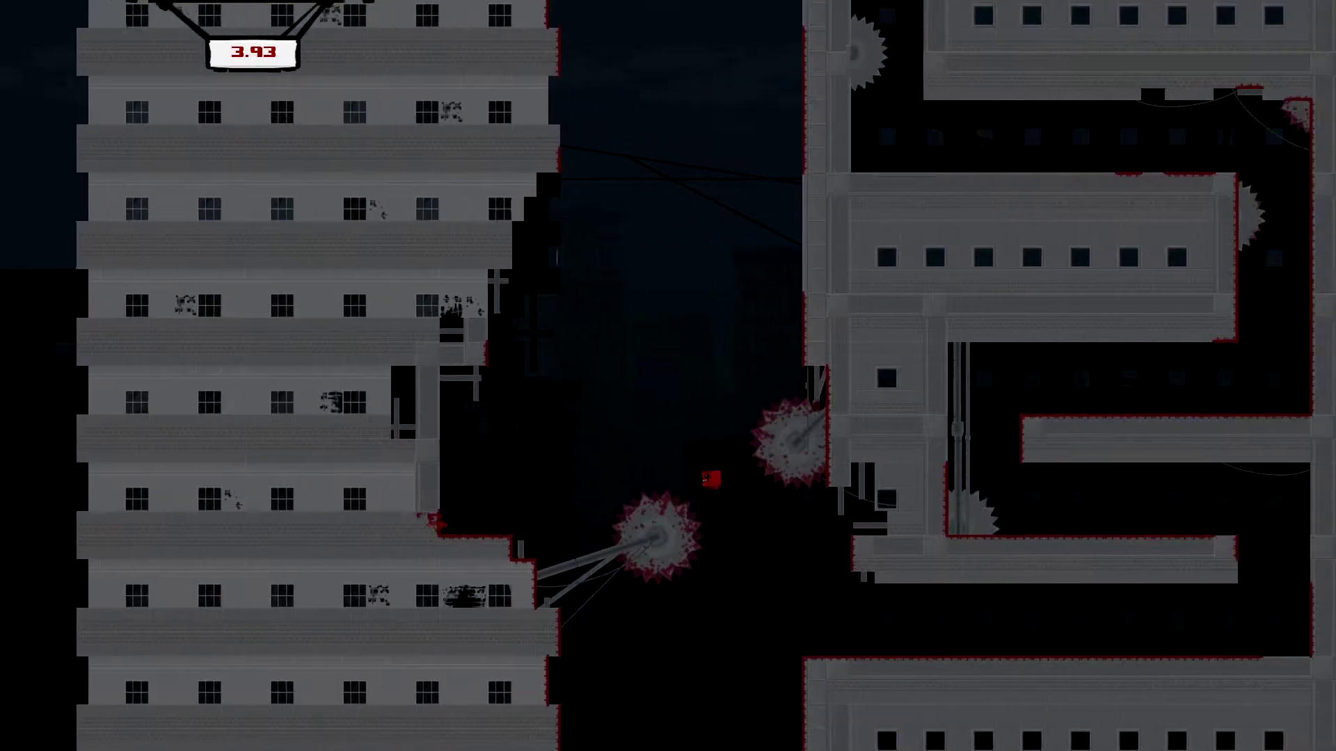
key("Right")
key("space")
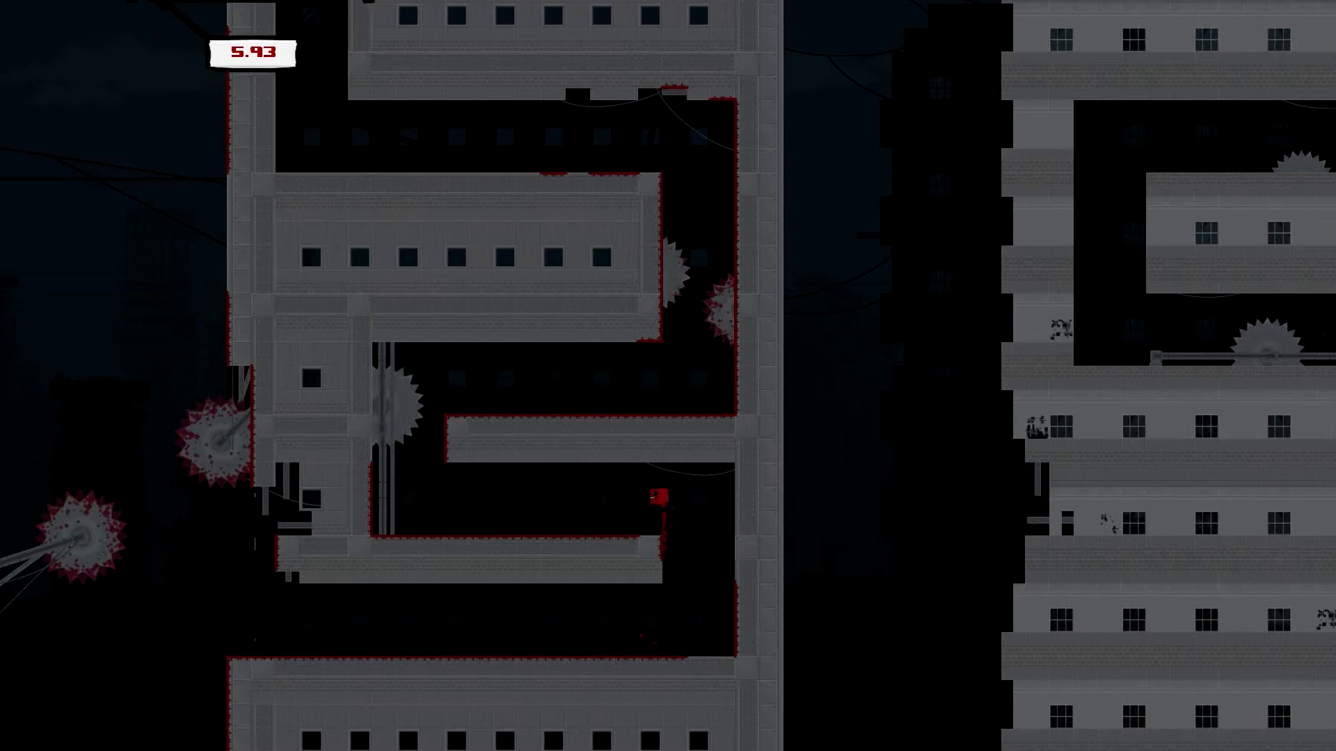
key("Left")
key("space")
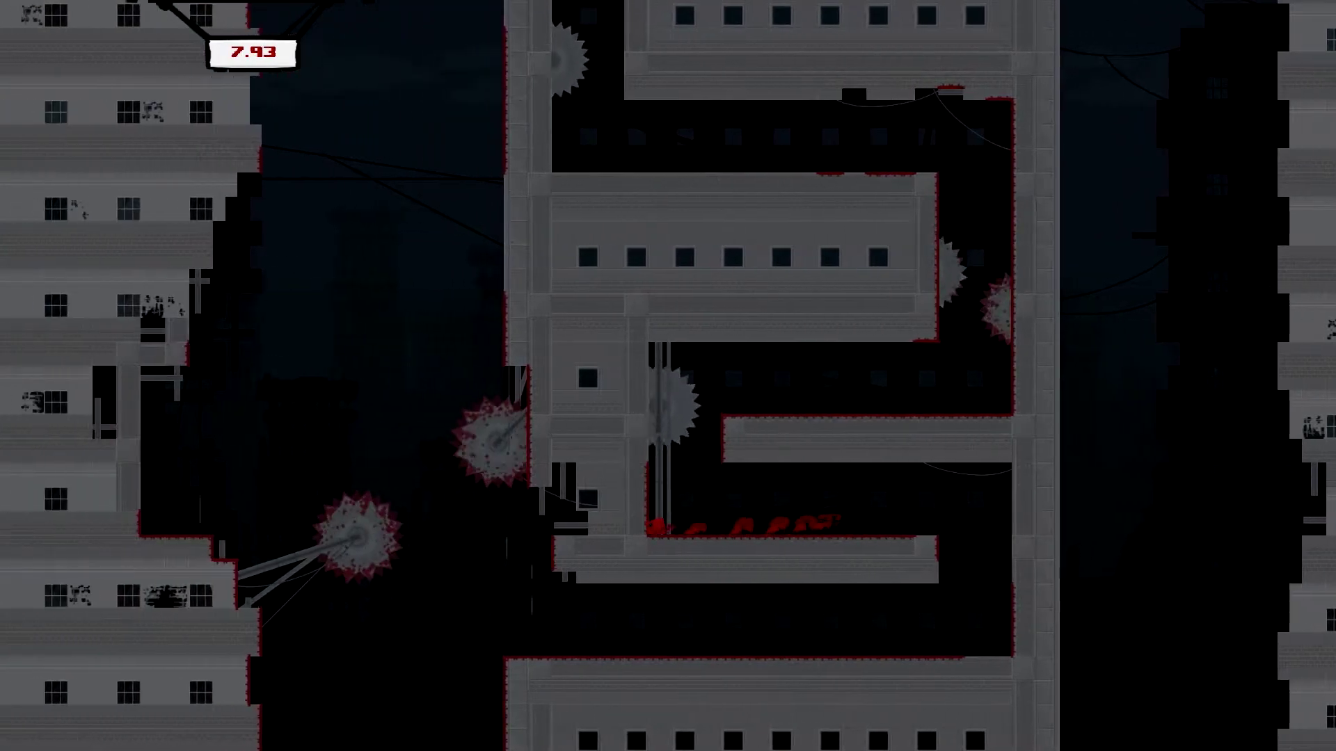
key("space")
key("Right")
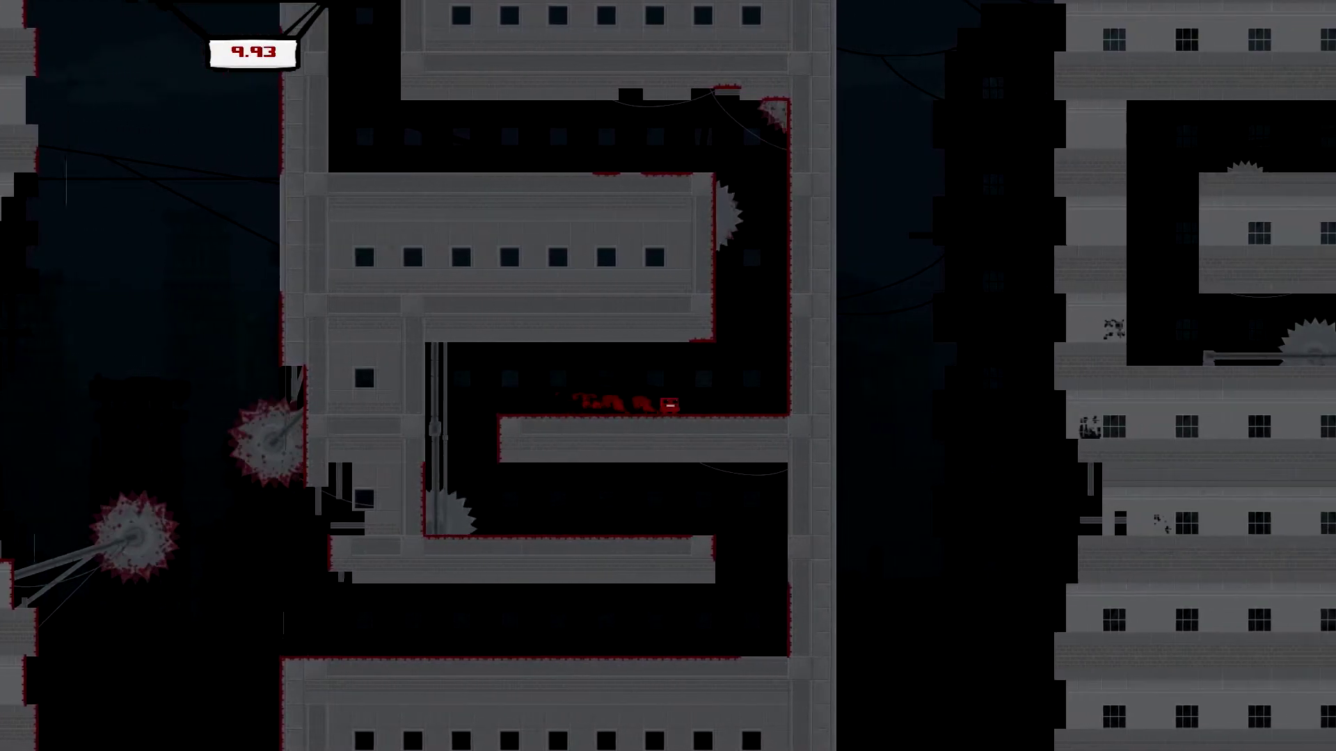
key("Right")
key("space")
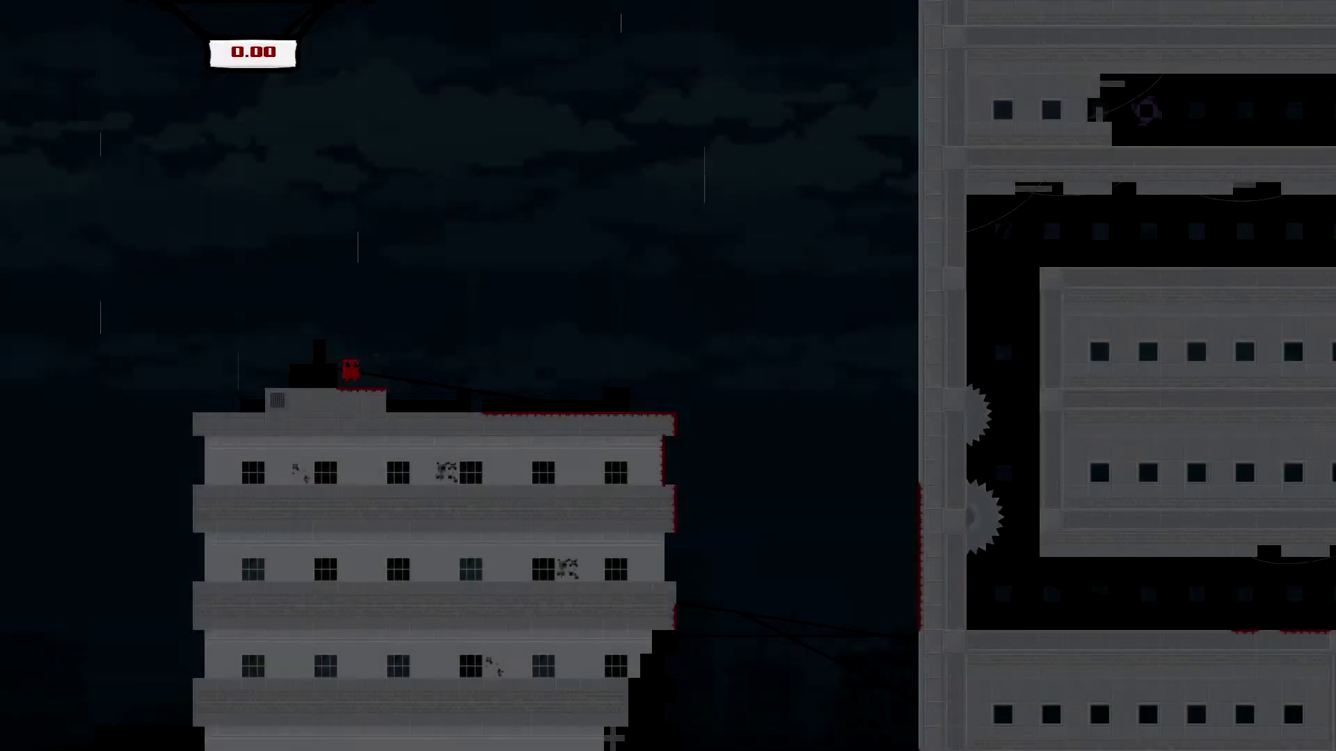
Jump between the buildings onto a maze ledge and wall-jump against the right wall
key("Right")
key("space")
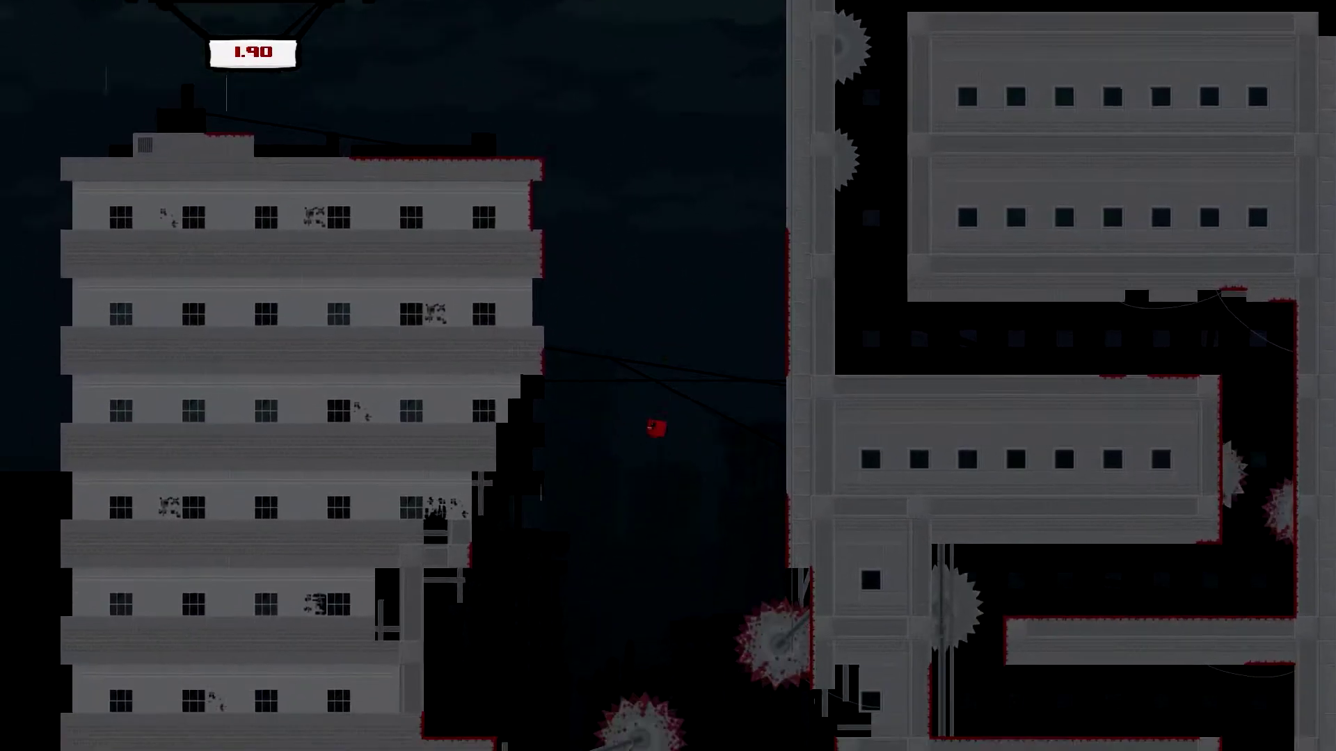
key("Right")
key("space")
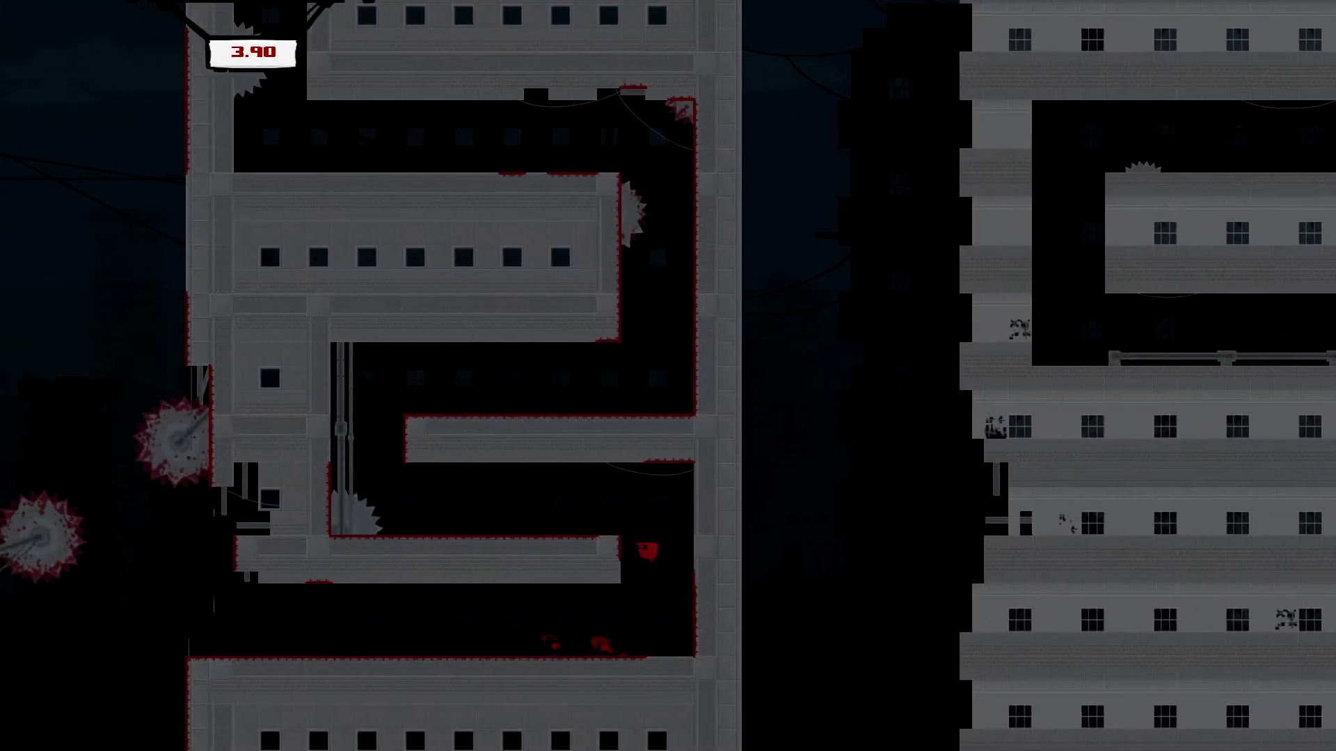
key("Right")
key("space")
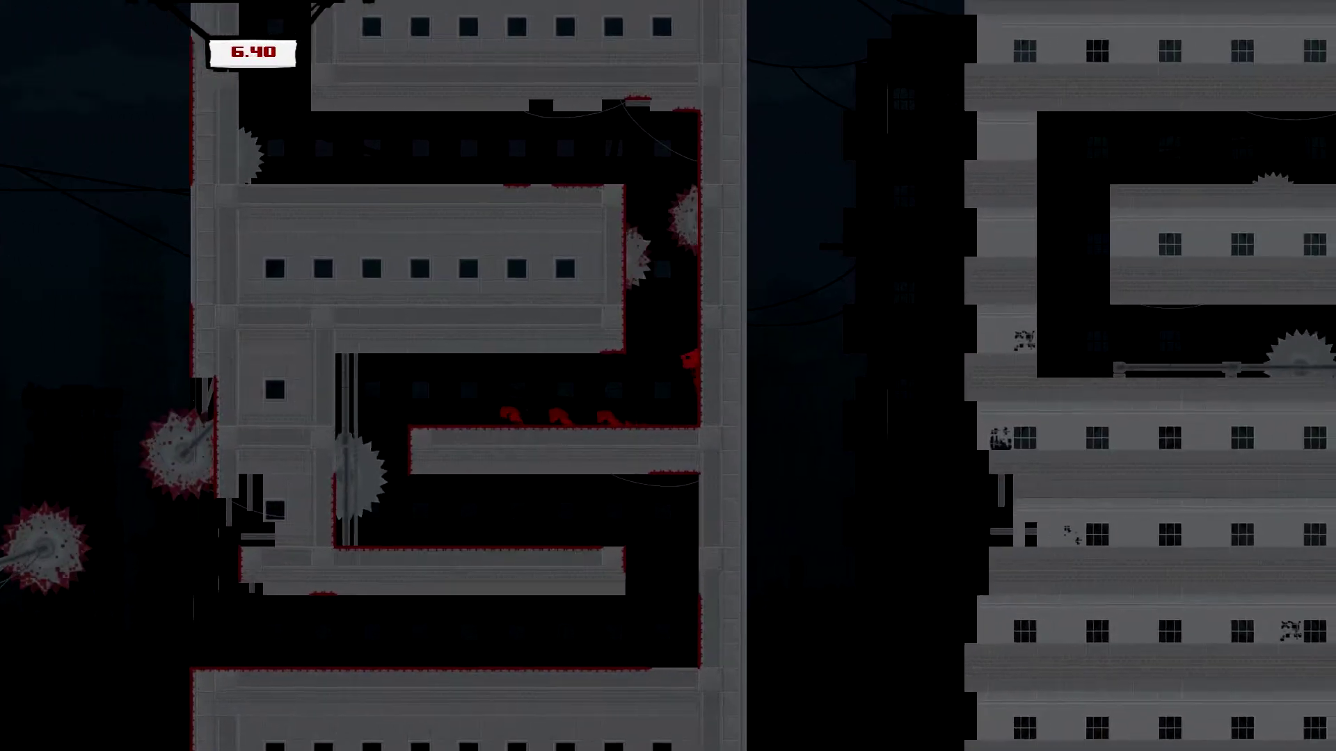
key("space")
key("Right")
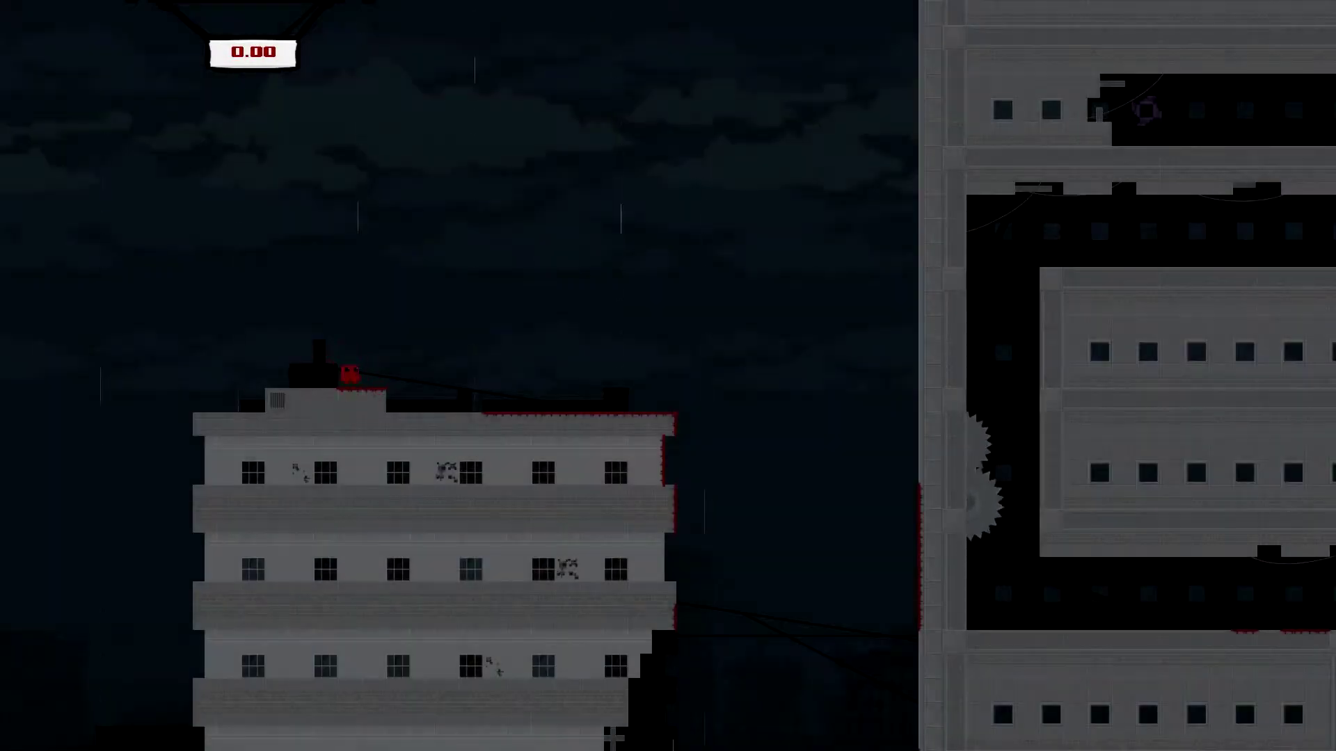
Start another attempt, moving through the maze corridors into the middle corridor near a saw
key("Right")
key("space")
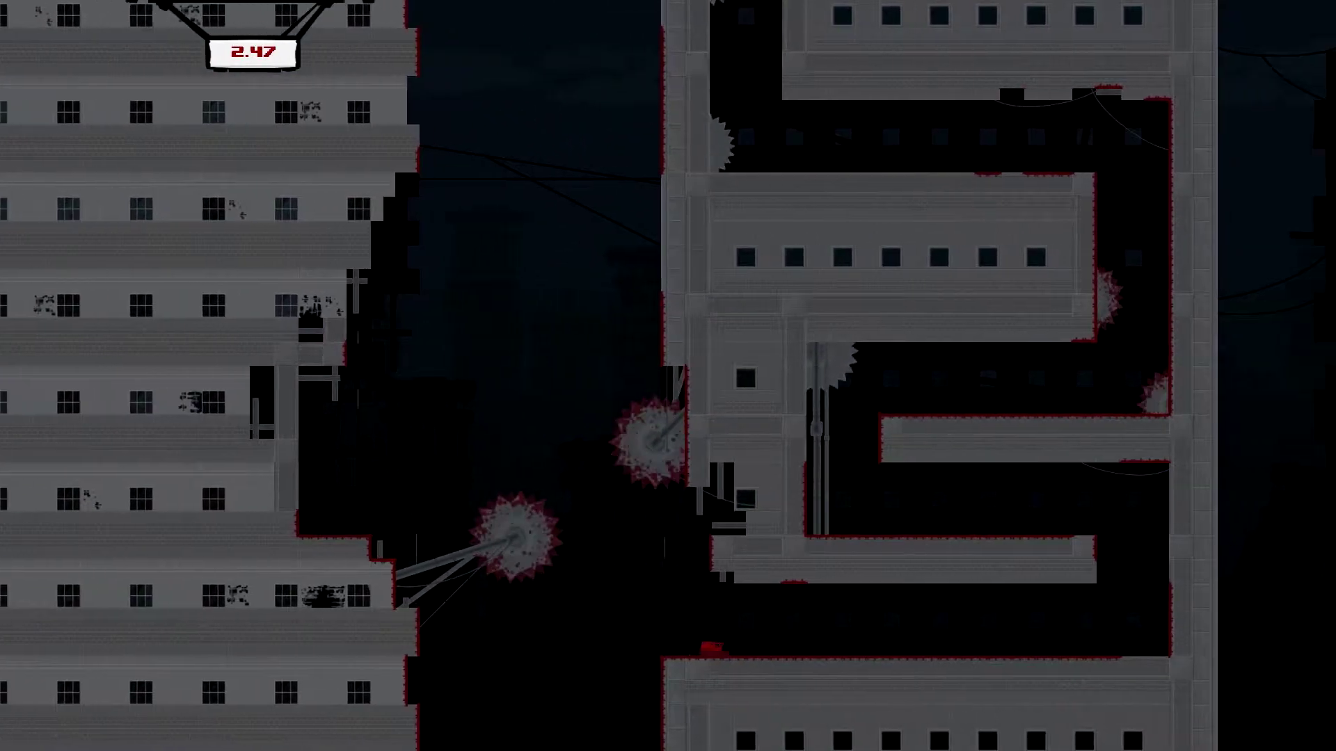
key("Right")
key("space")
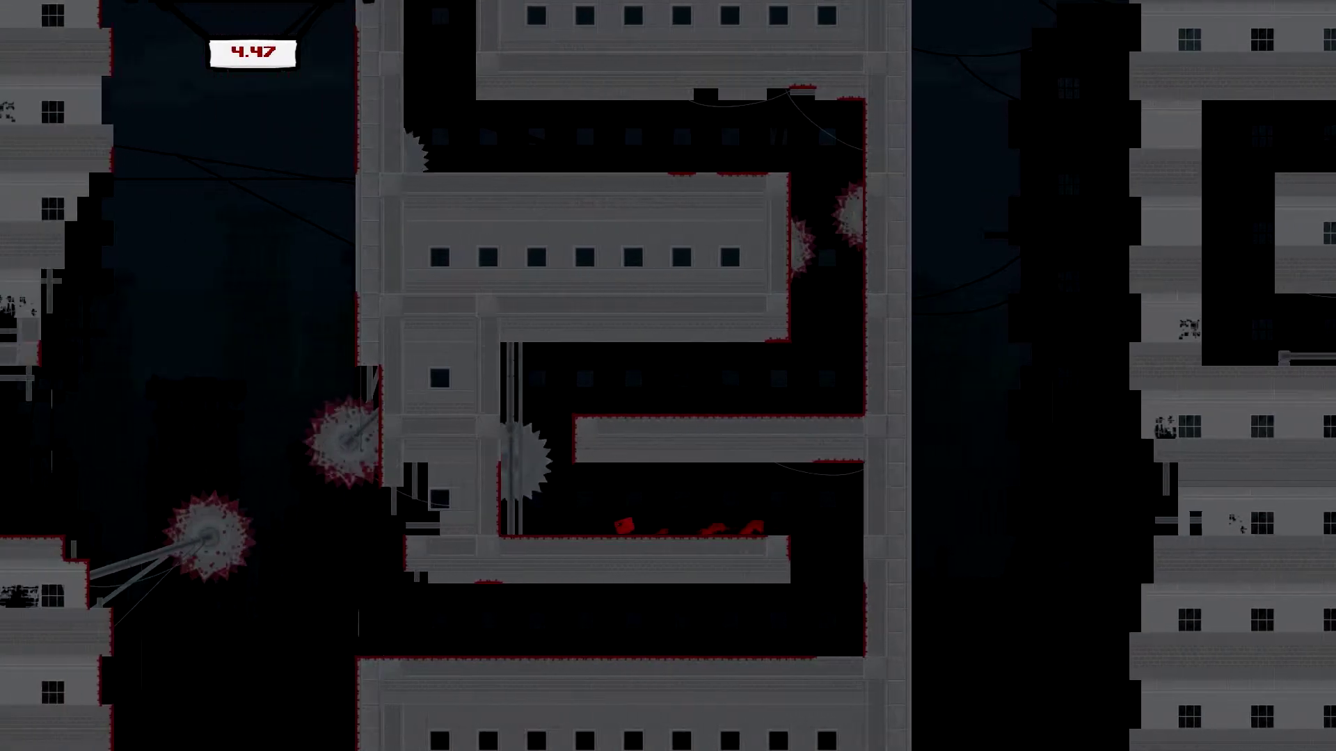
key("Right")
key("space")
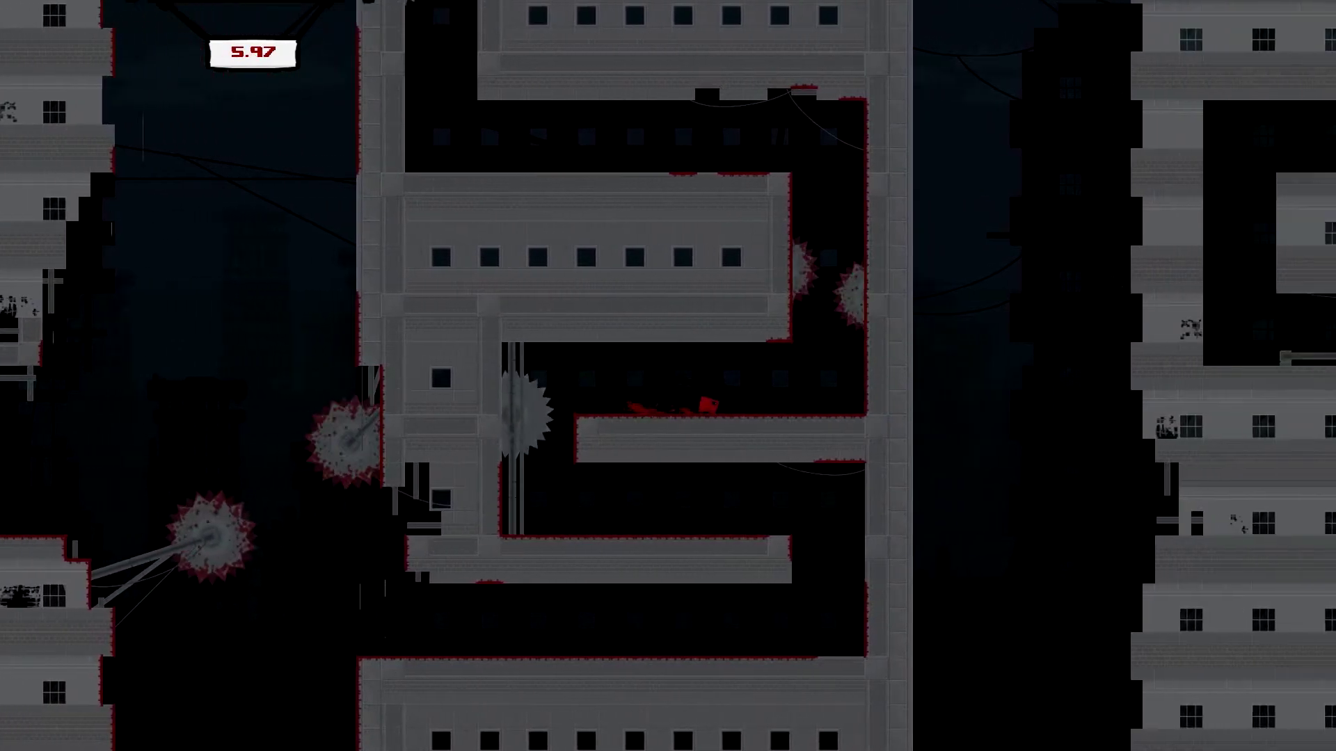